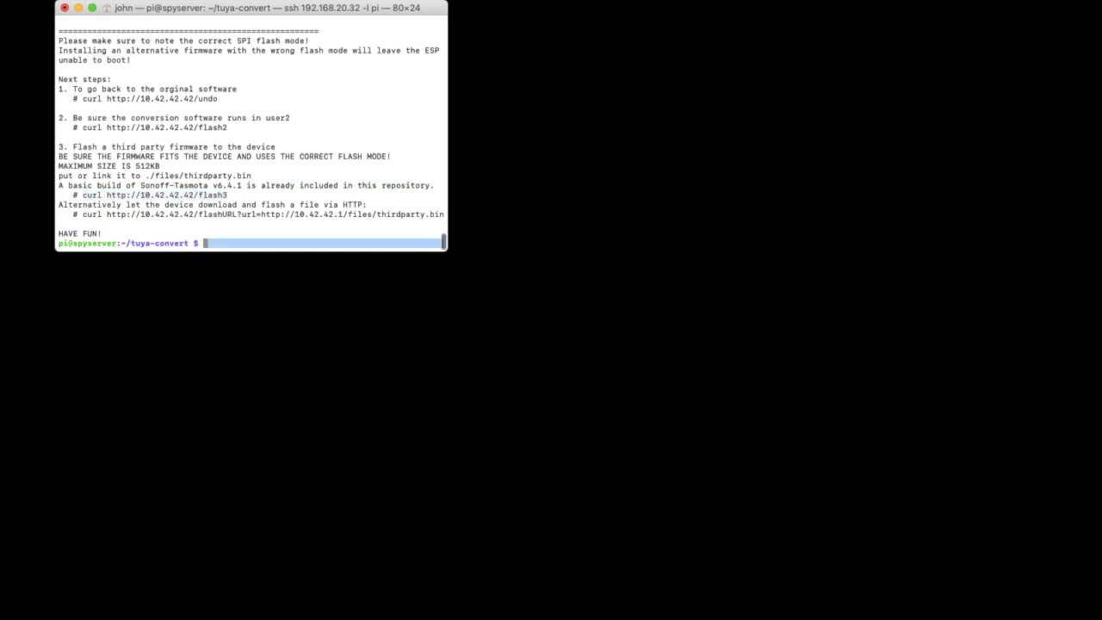
{"action": "type", "text": "curl http://10.42.42.42/flash3"}
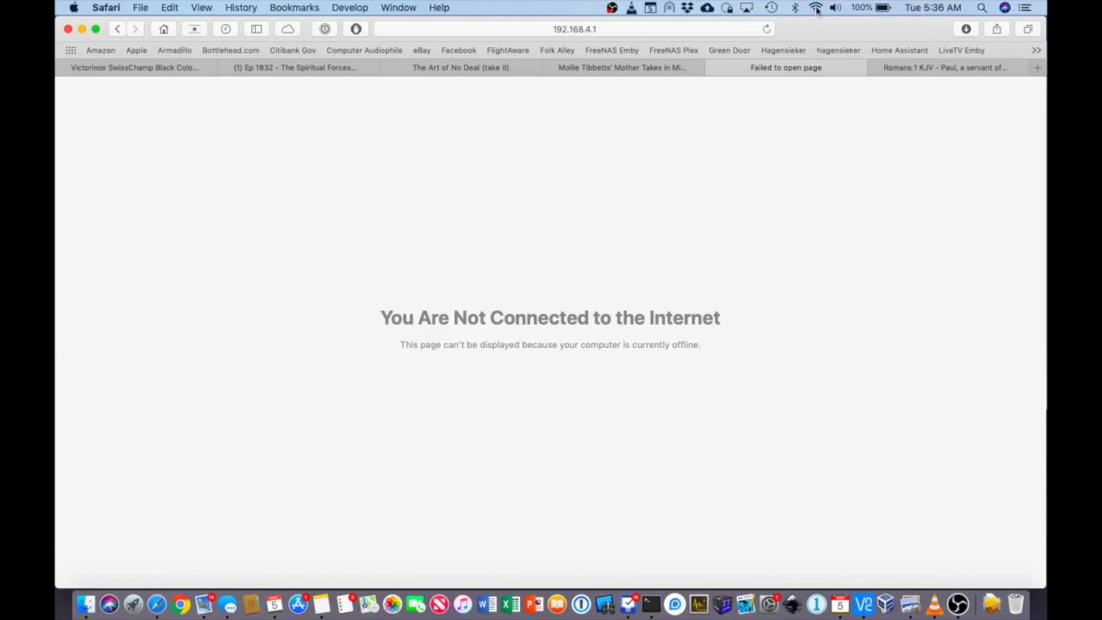
{"action": "left_click", "coordinate": [815, 8]}
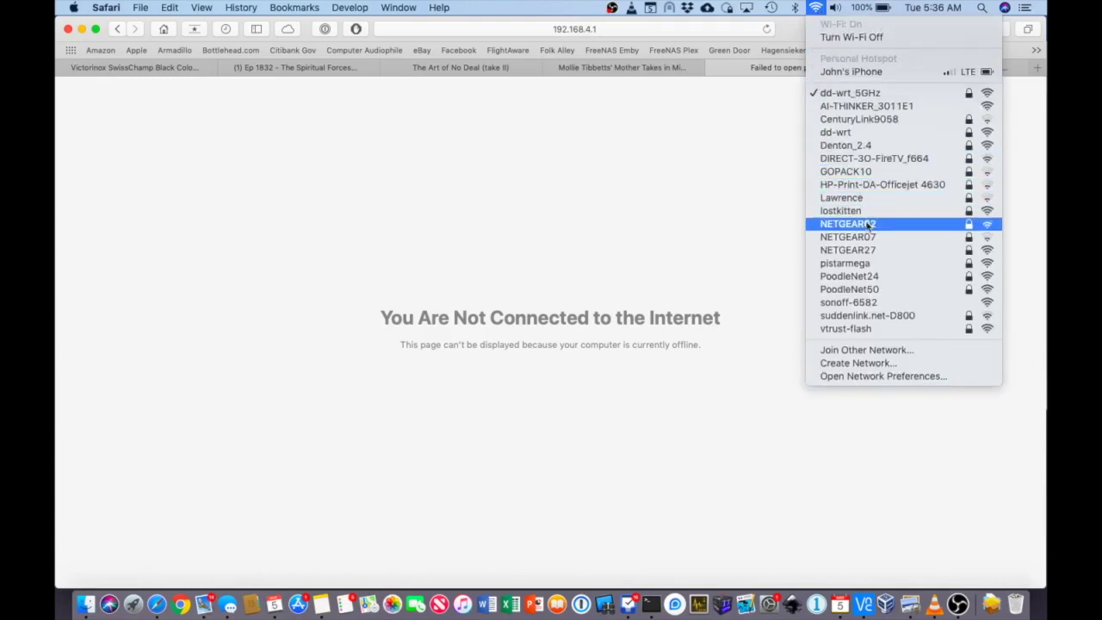
Join the sonoff-6582 Wi-Fi network to reach the plug's setup page at 192.168.4.1.
{"action": "left_click", "coordinate": [895, 307]}
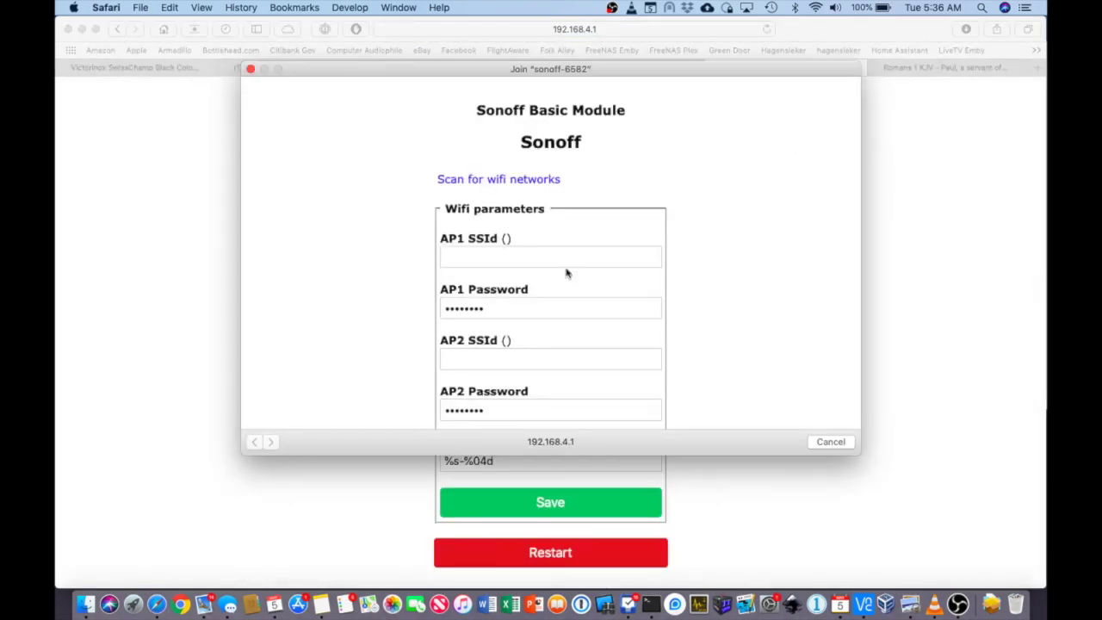
Set AP1 SSId to dd-wrt, enter the network's password, and save the Wi-Fi settings.
{"action": "left_click", "coordinate": [519, 256]}
{"action": "type", "text": "d"}
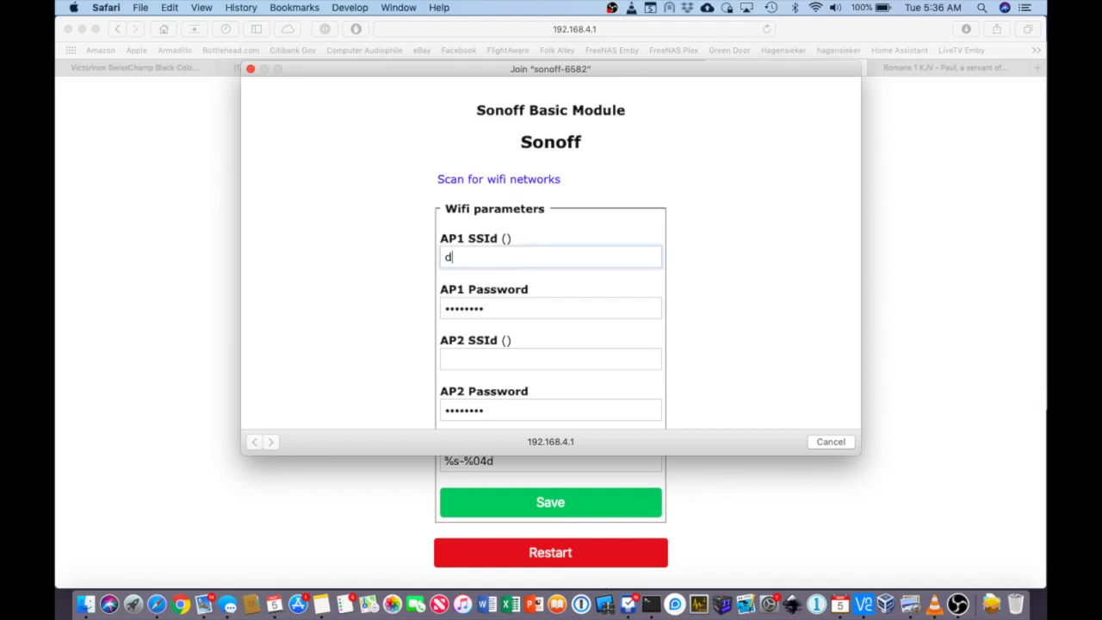
{"action": "type", "text": "d-wrt"}
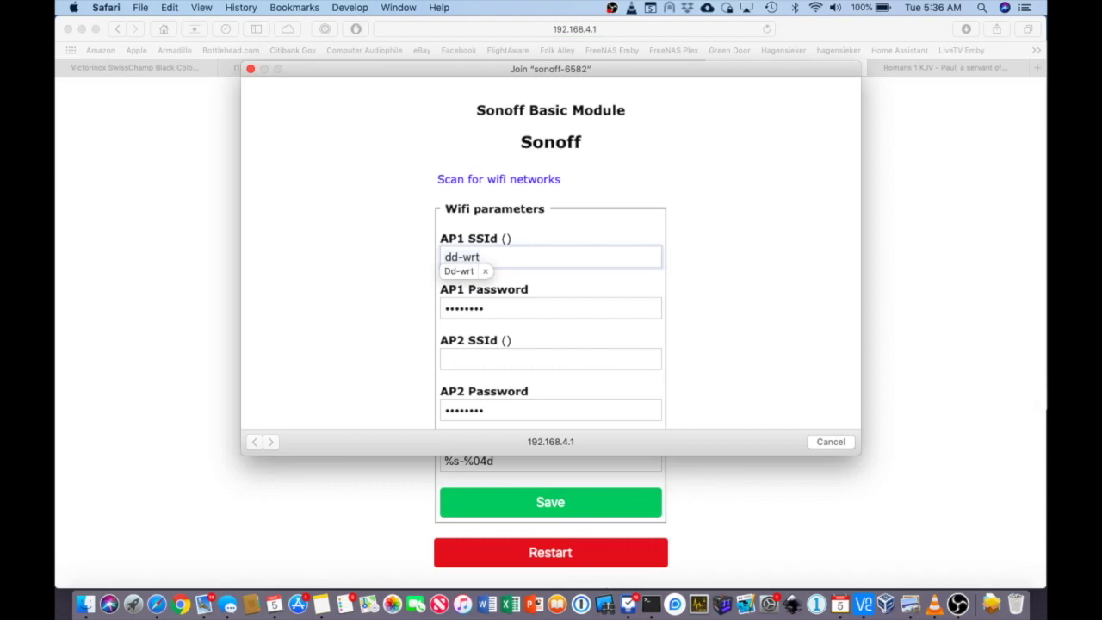
{"action": "left_click", "coordinate": [484, 271]}
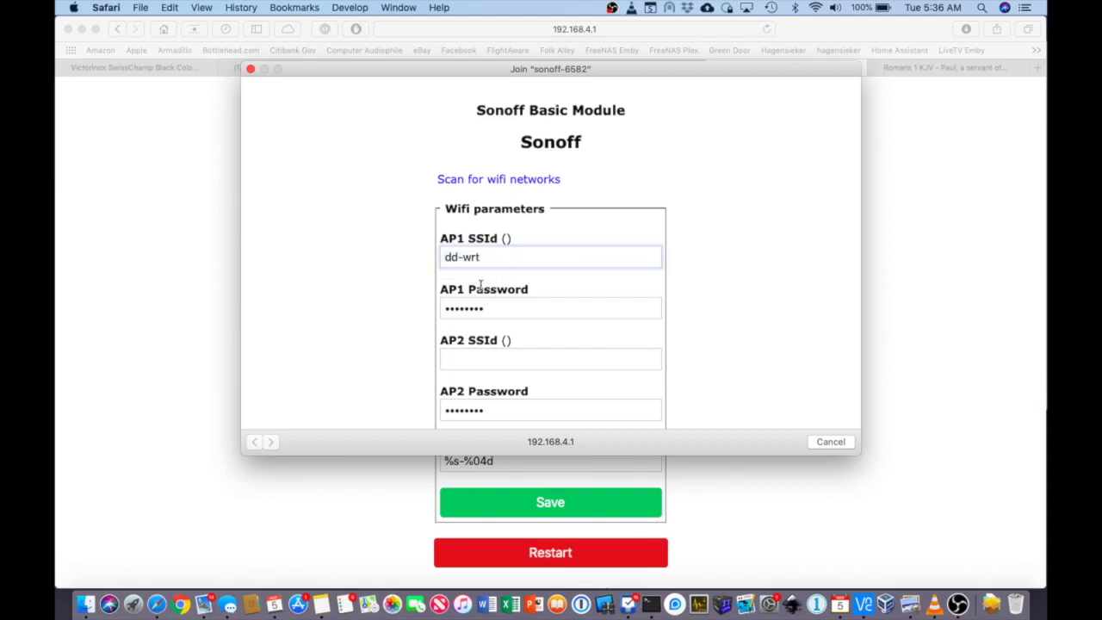
{"action": "double_click", "coordinate": [482, 307]}
{"action": "type", "text": "••"}
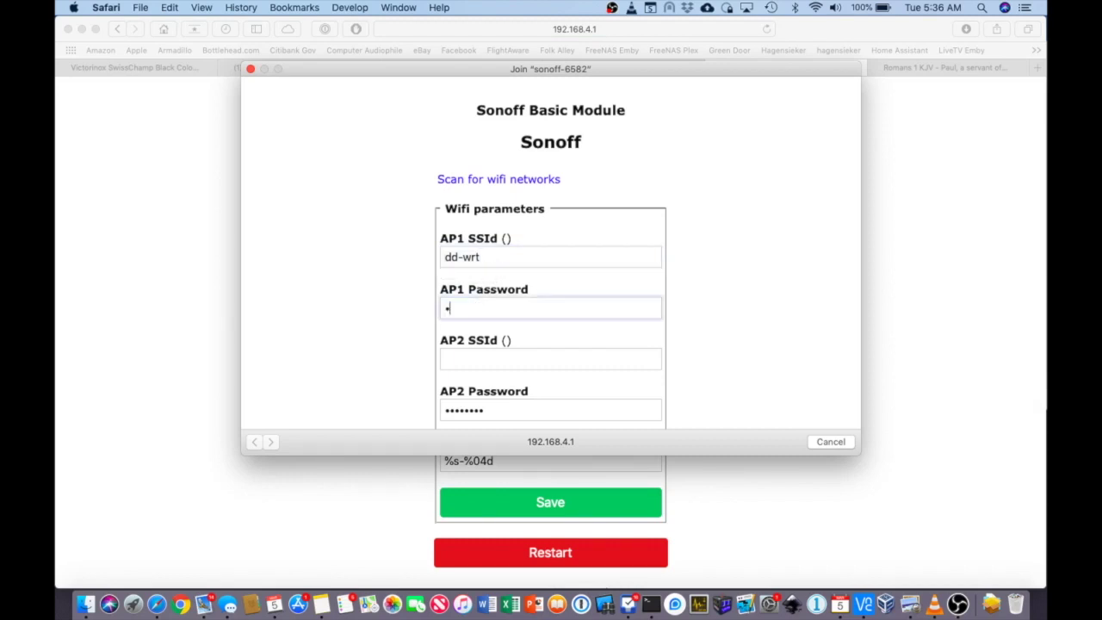
{"action": "type", "text": "••••••••••••"}
{"action": "scroll", "coordinate": [777, 298], "scroll_direction": "down", "scroll_amount": 5}
{"action": "left_click", "coordinate": [597, 287]}
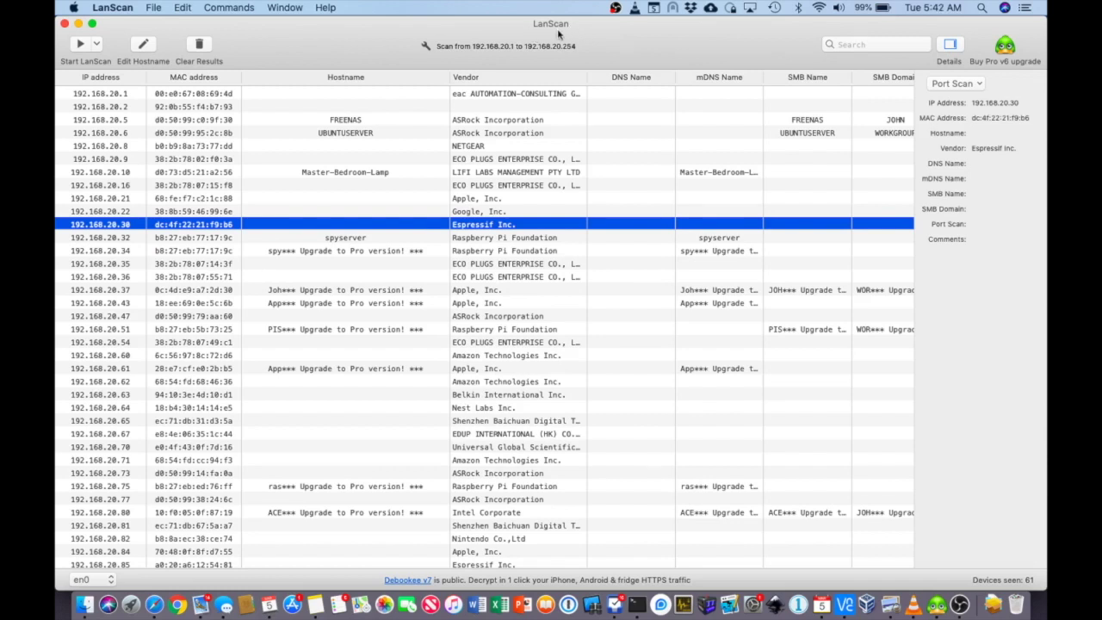
Minimize LanScan to reveal the plug's Tasmota page at 192.168.20.30.
{"action": "left_click", "coordinate": [79, 24]}
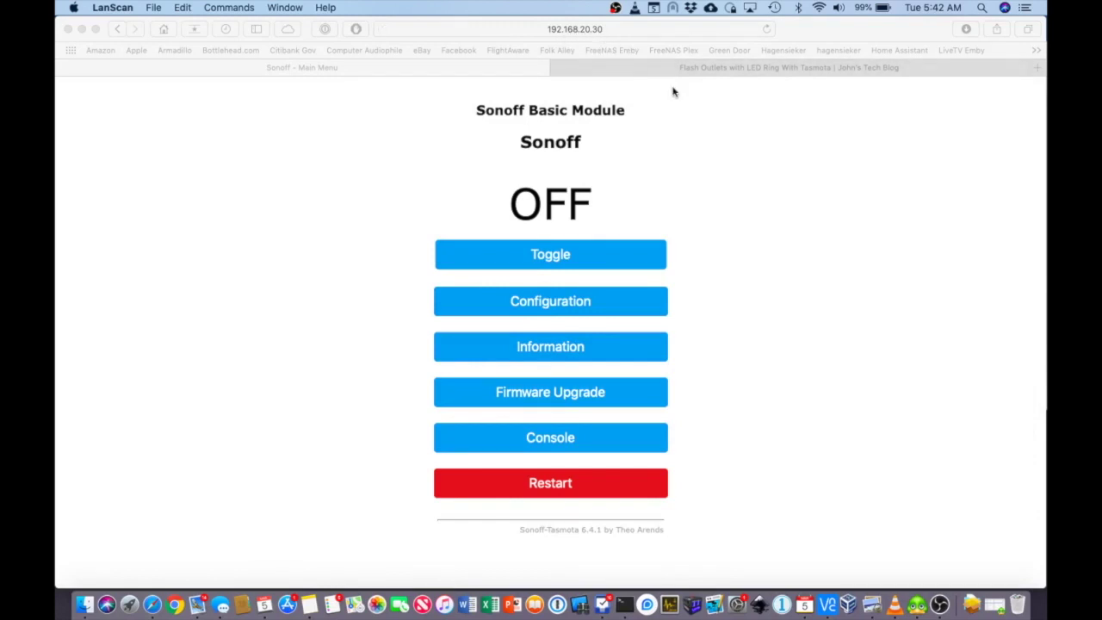
Set the module type to Generic (18) under Configure Module and save it.
{"action": "left_click", "coordinate": [579, 310]}
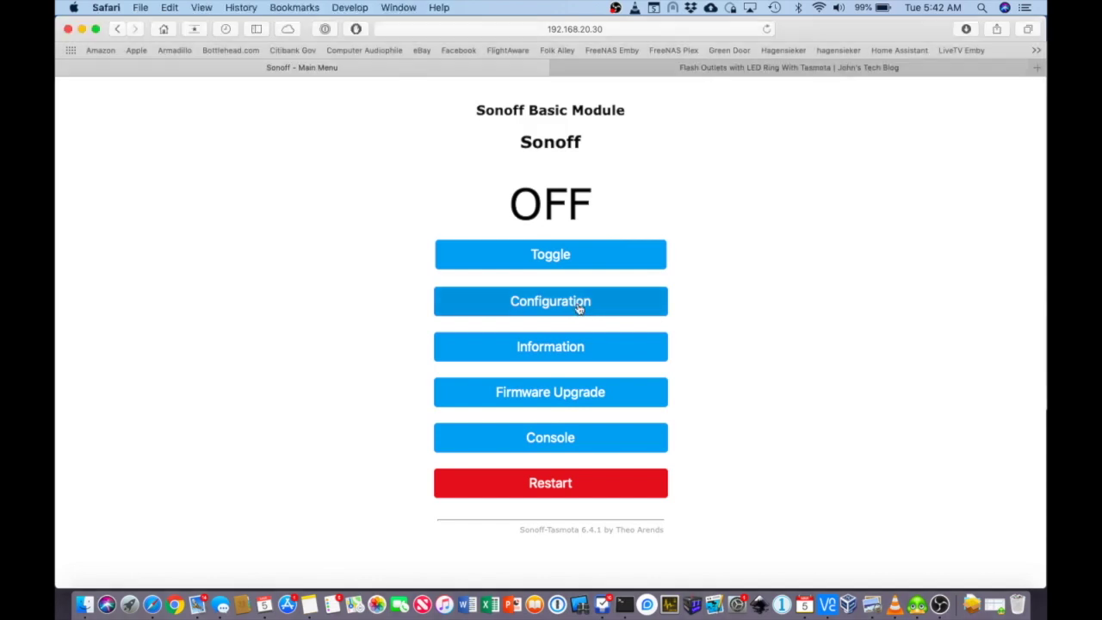
{"action": "left_click", "coordinate": [579, 309]}
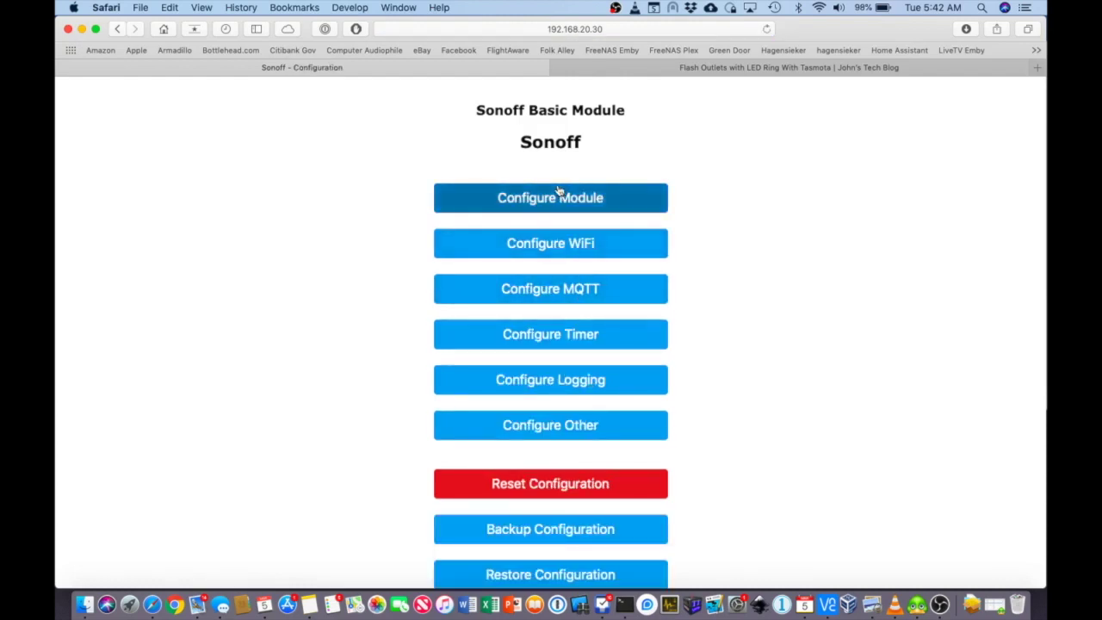
{"action": "left_click", "coordinate": [559, 197]}
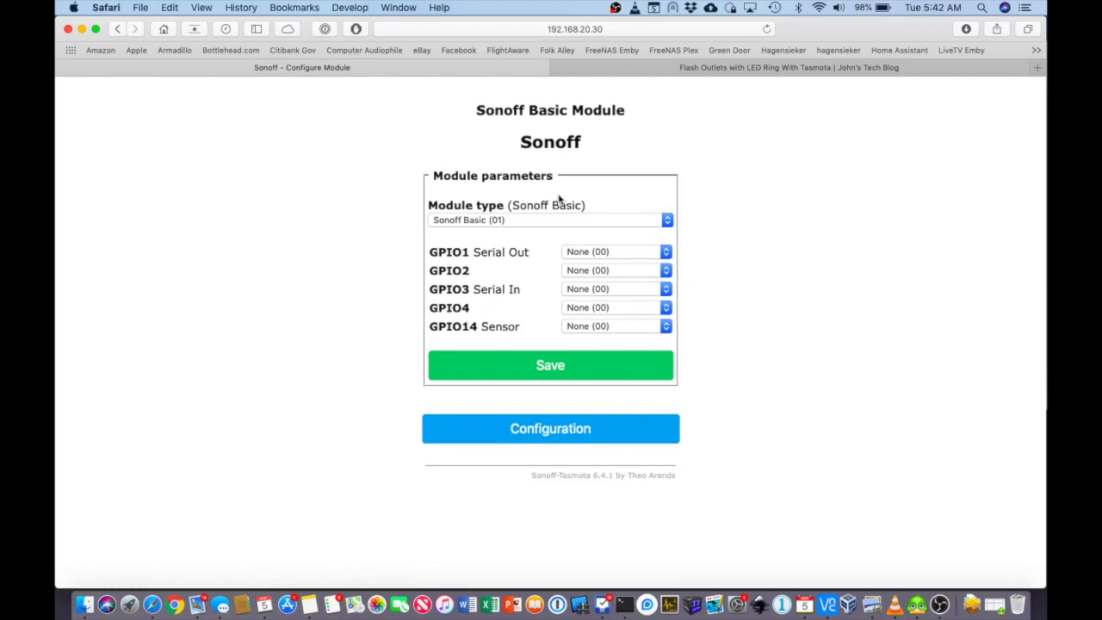
{"action": "left_click", "coordinate": [561, 219]}
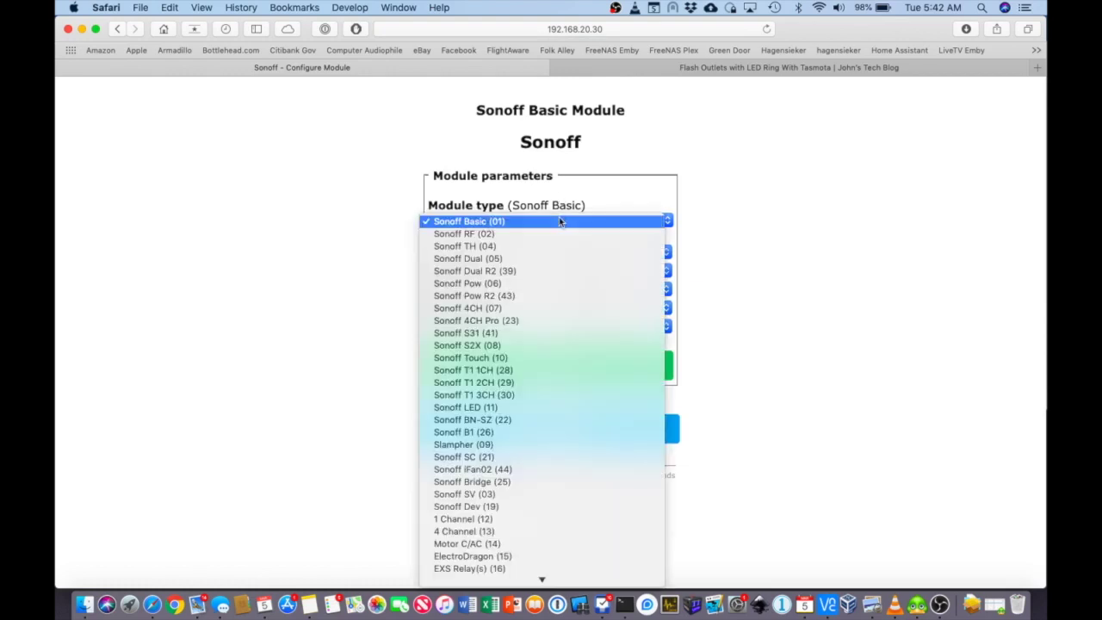
{"action": "scroll", "coordinate": [543, 419], "scroll_direction": "down", "scroll_amount": 5}
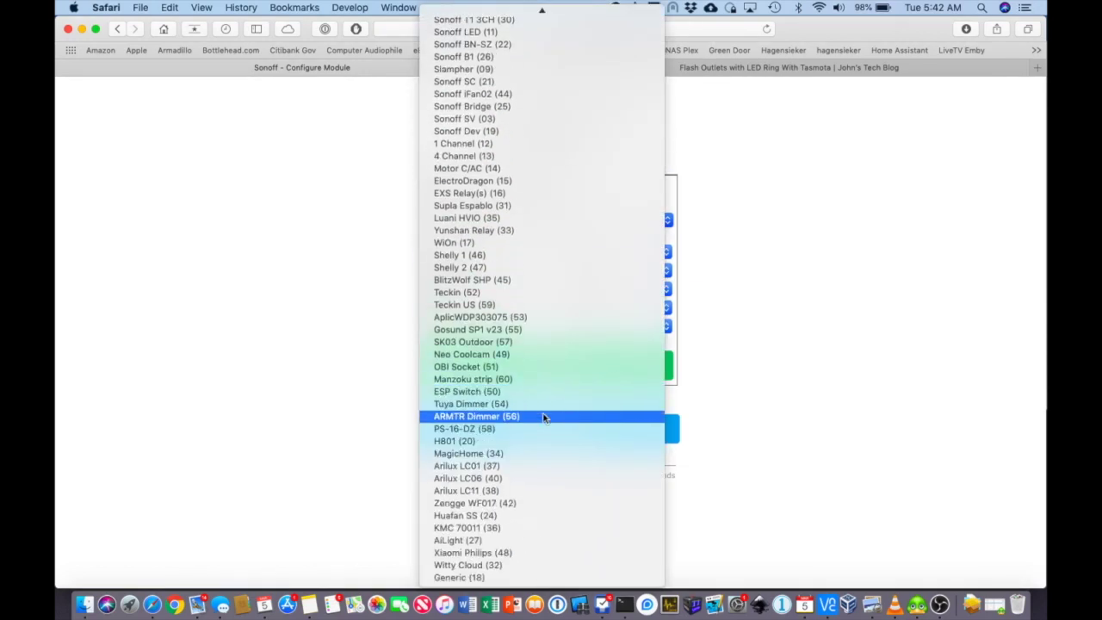
{"action": "left_click", "coordinate": [528, 577]}
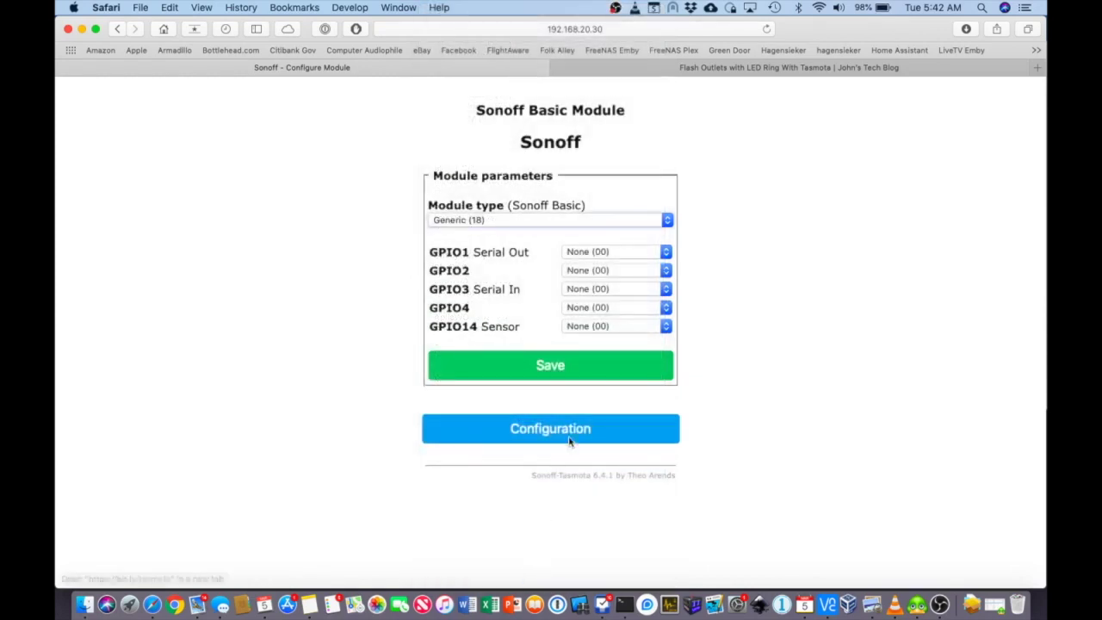
{"action": "left_click", "coordinate": [565, 368]}
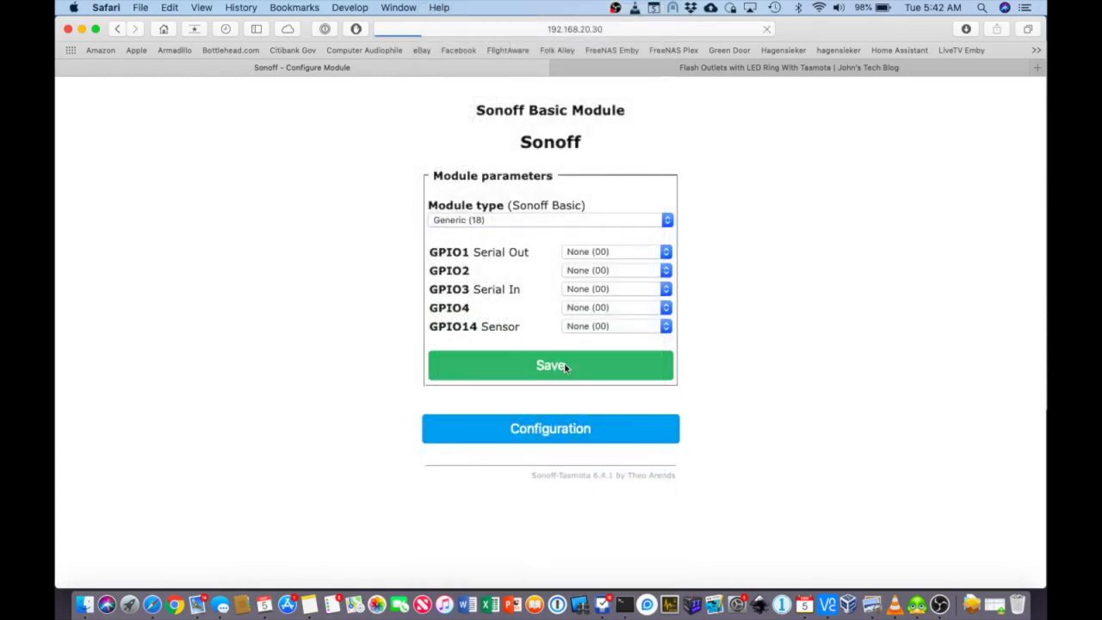
{"action": "left_click", "coordinate": [820, 69]}
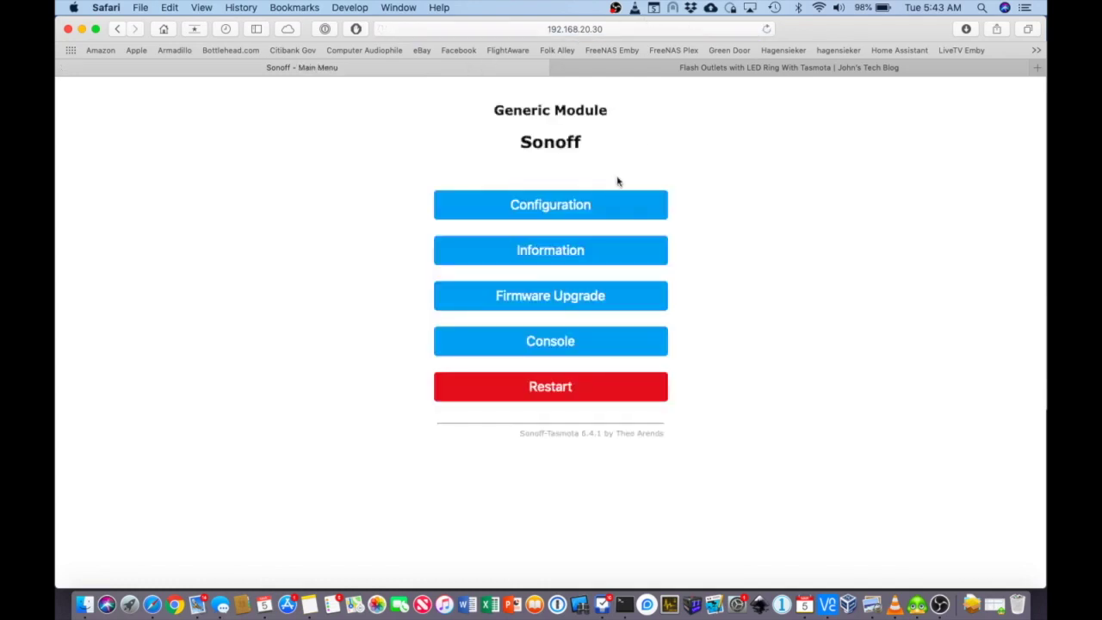
Assign PWM1 (37) to GPIO0, PWM2 (38) to GPIO2 and PWM3 (39) to GPIO5.
{"action": "left_click", "coordinate": [574, 205]}
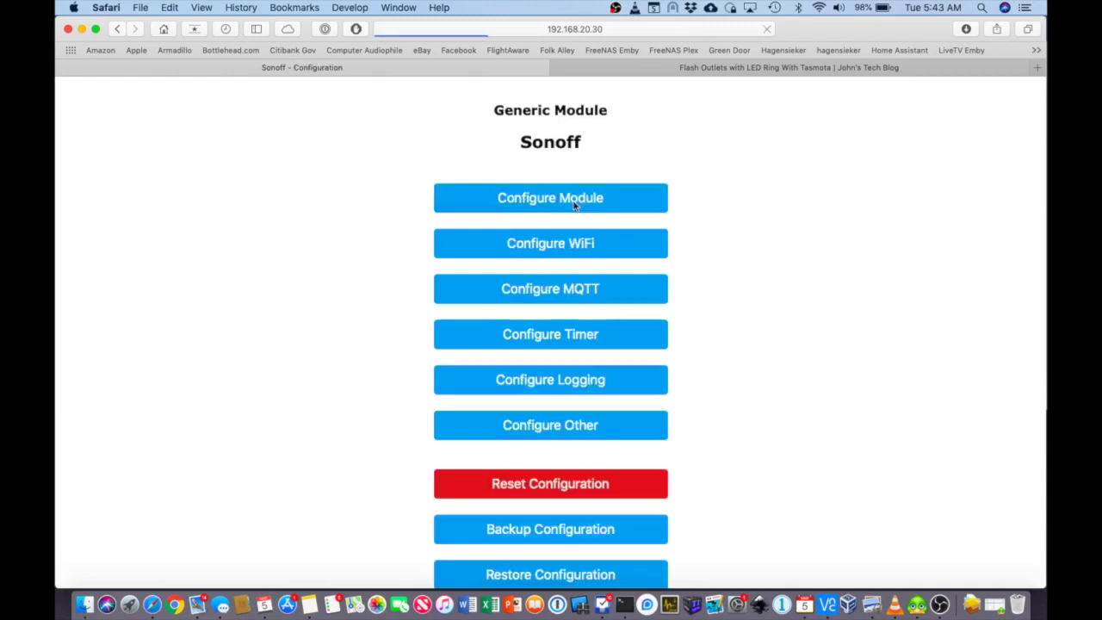
{"action": "left_click", "coordinate": [574, 204]}
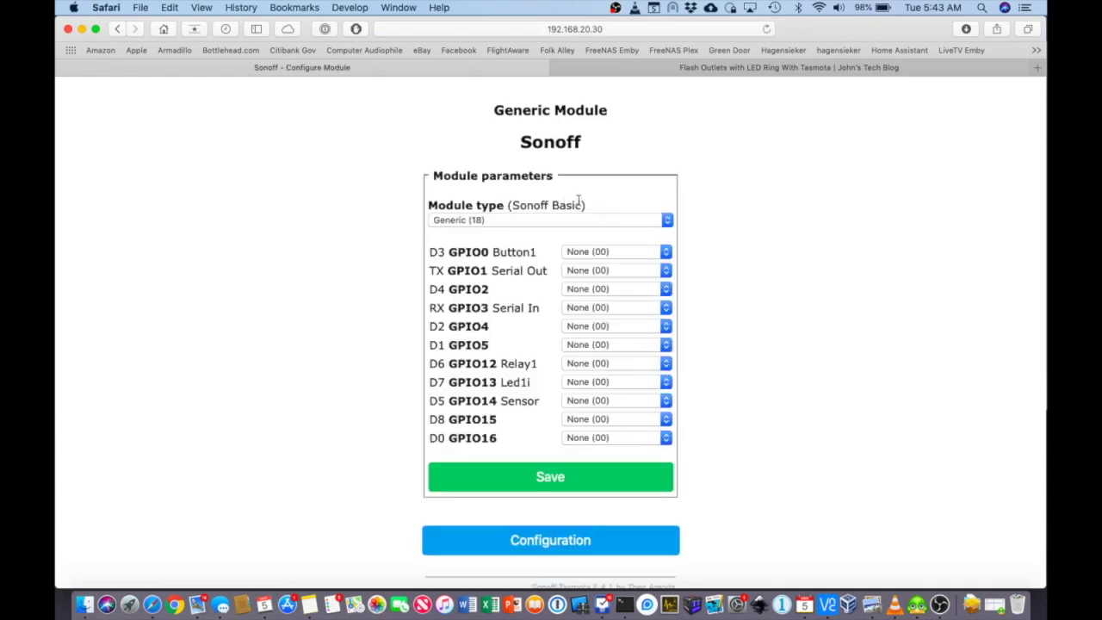
{"action": "left_click", "coordinate": [666, 251]}
{"action": "scroll", "coordinate": [637, 316], "scroll_direction": "down", "scroll_amount": 5}
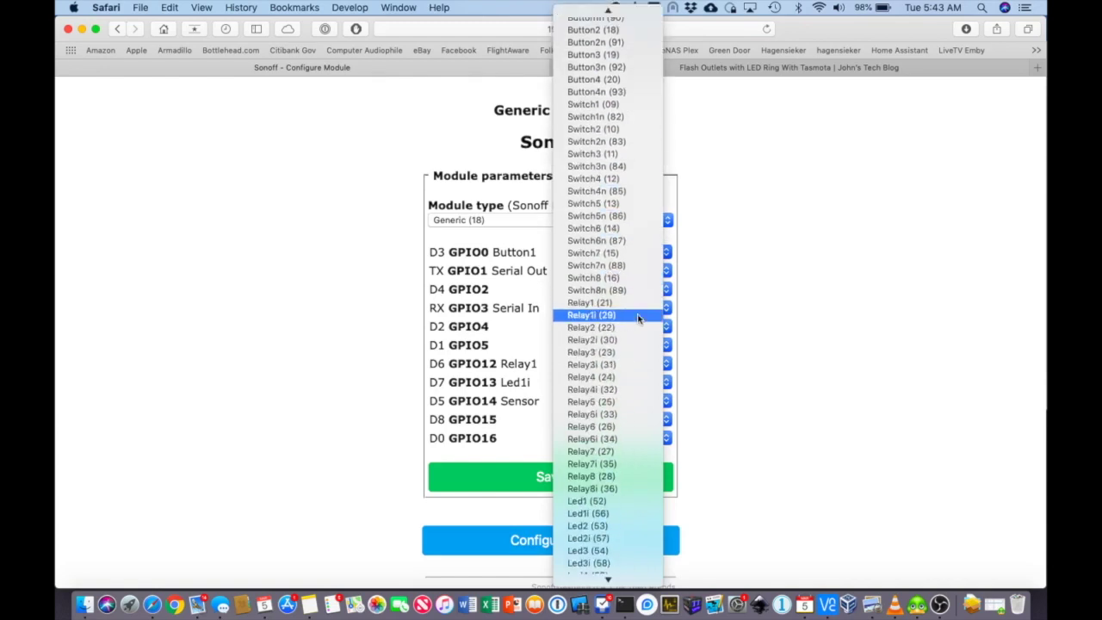
{"action": "scroll", "coordinate": [638, 317], "scroll_direction": "down", "scroll_amount": 5}
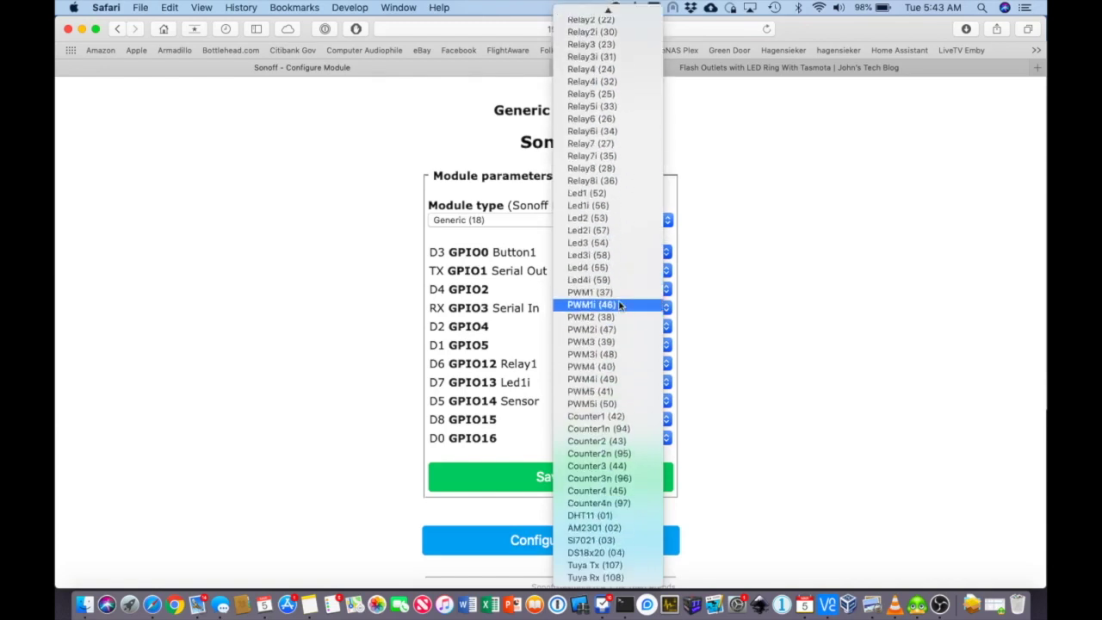
{"action": "left_click", "coordinate": [618, 293]}
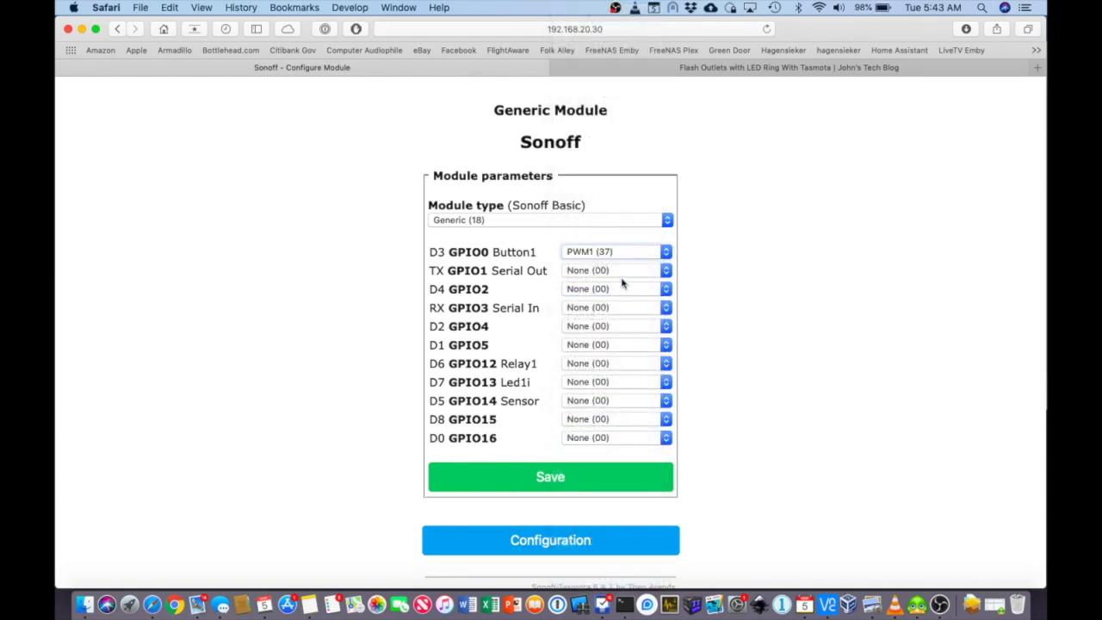
{"action": "left_click", "coordinate": [634, 290]}
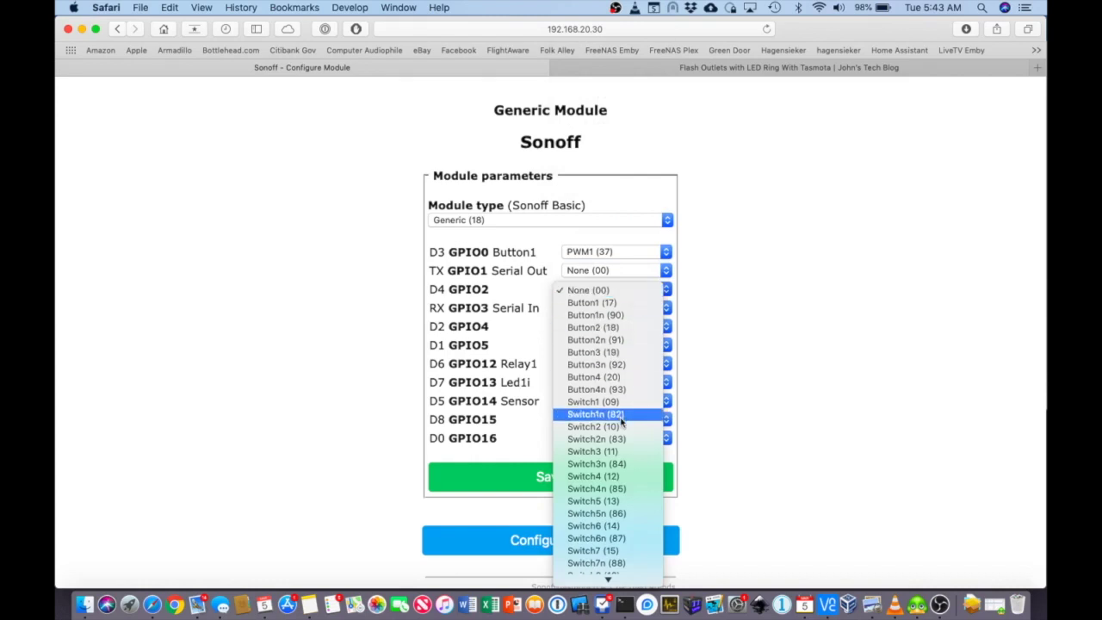
{"action": "scroll", "coordinate": [620, 420], "scroll_direction": "down", "scroll_amount": 8}
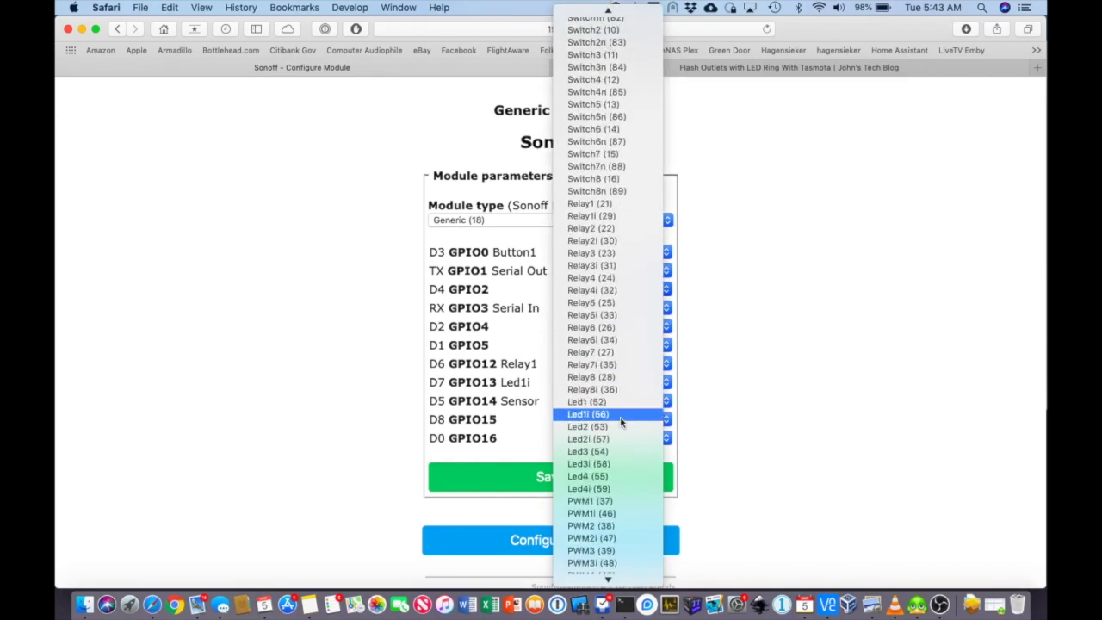
{"action": "left_click", "coordinate": [602, 525]}
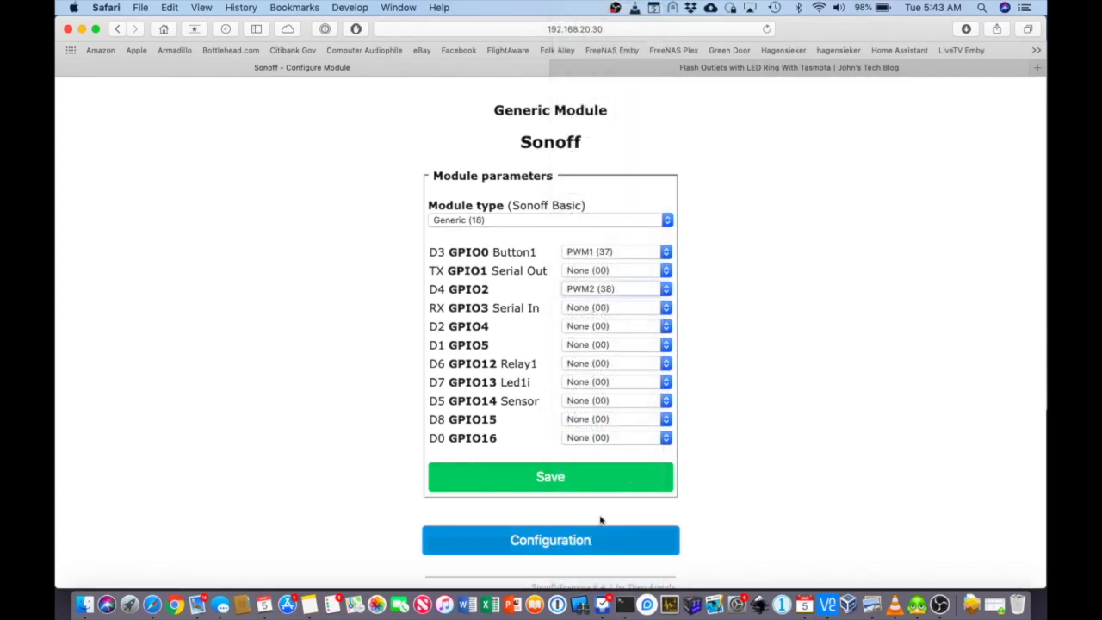
{"action": "left_click", "coordinate": [626, 344]}
{"action": "scroll", "coordinate": [628, 422], "scroll_direction": "down", "scroll_amount": 3}
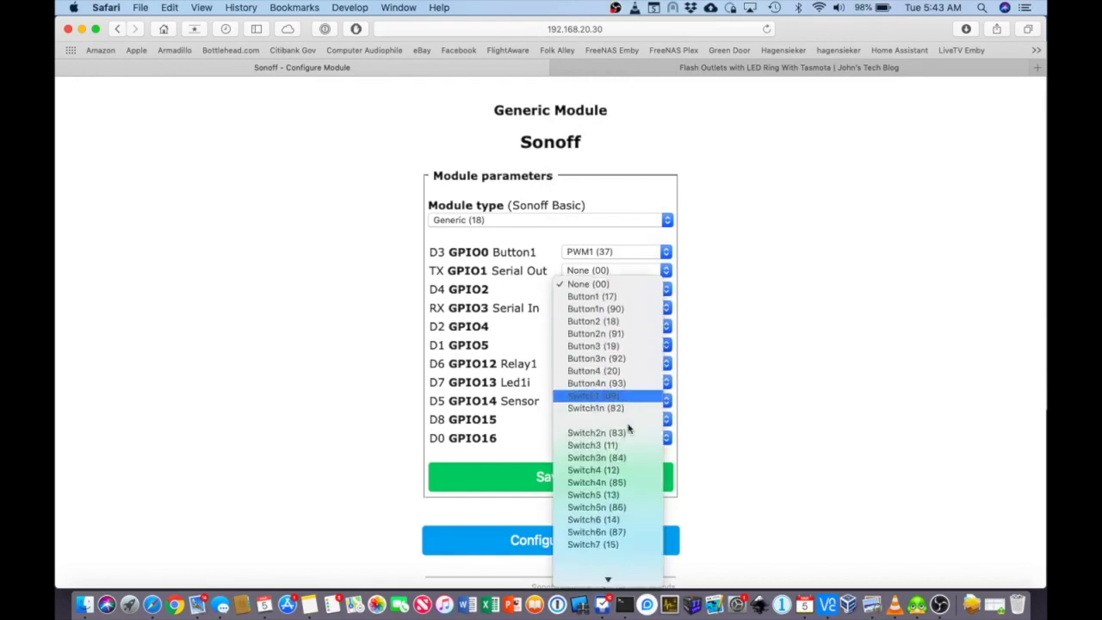
{"action": "scroll", "coordinate": [628, 427], "scroll_direction": "down", "scroll_amount": 5}
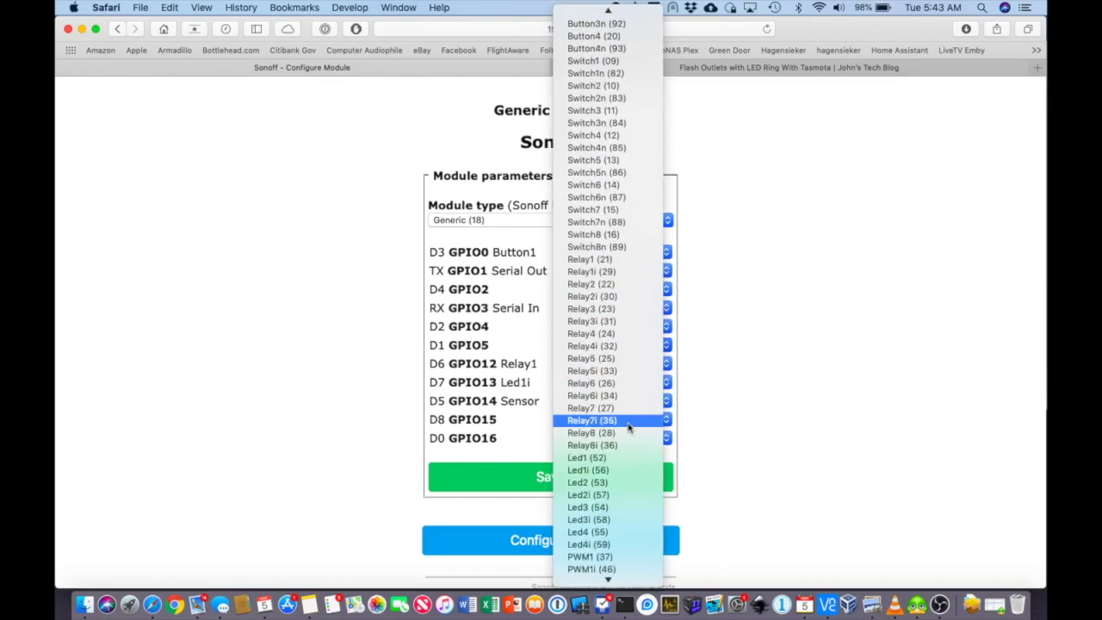
{"action": "scroll", "coordinate": [627, 445], "scroll_direction": "down", "scroll_amount": 3}
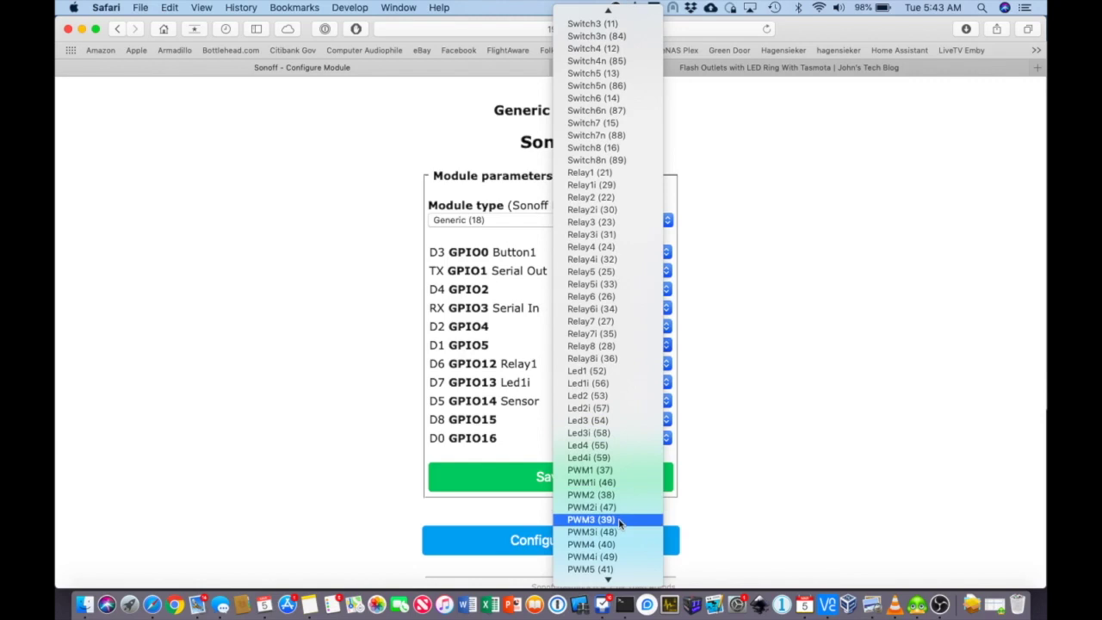
{"action": "left_click", "coordinate": [618, 521]}
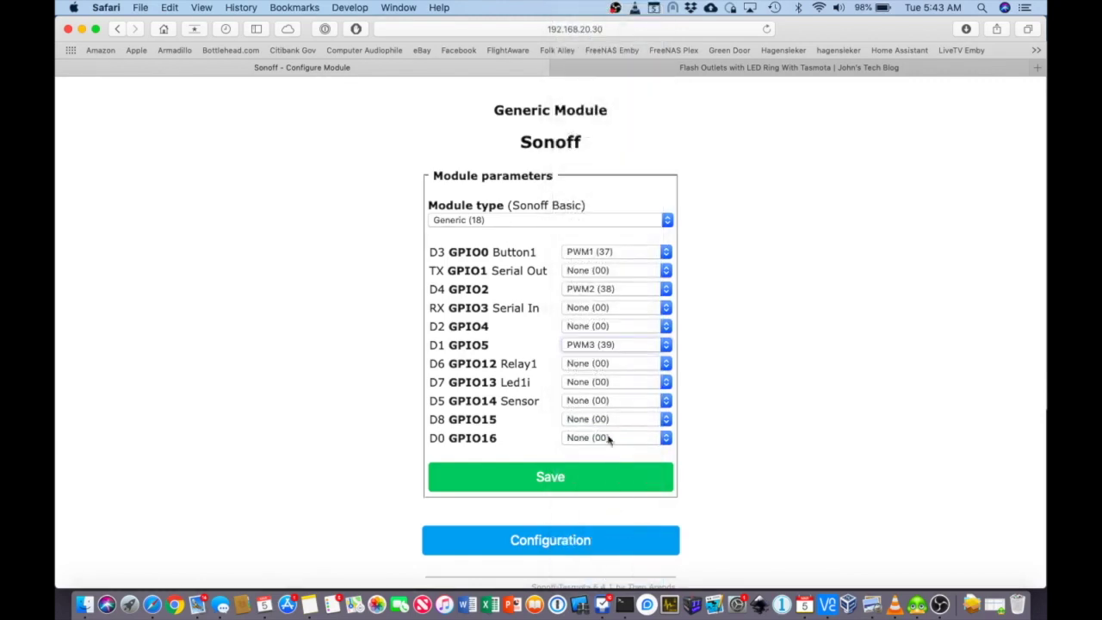
Assign Button1n (90) to GPIO13 and Relay1 to GPIO15, then save the pin mapping.
{"action": "left_click", "coordinate": [589, 385]}
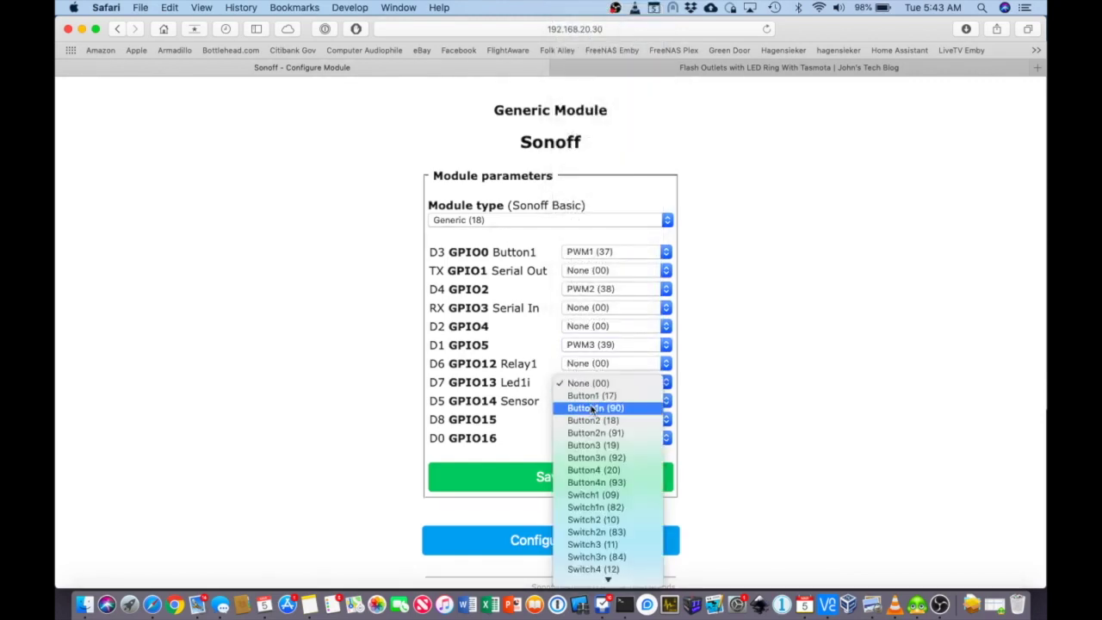
{"action": "left_click", "coordinate": [592, 408]}
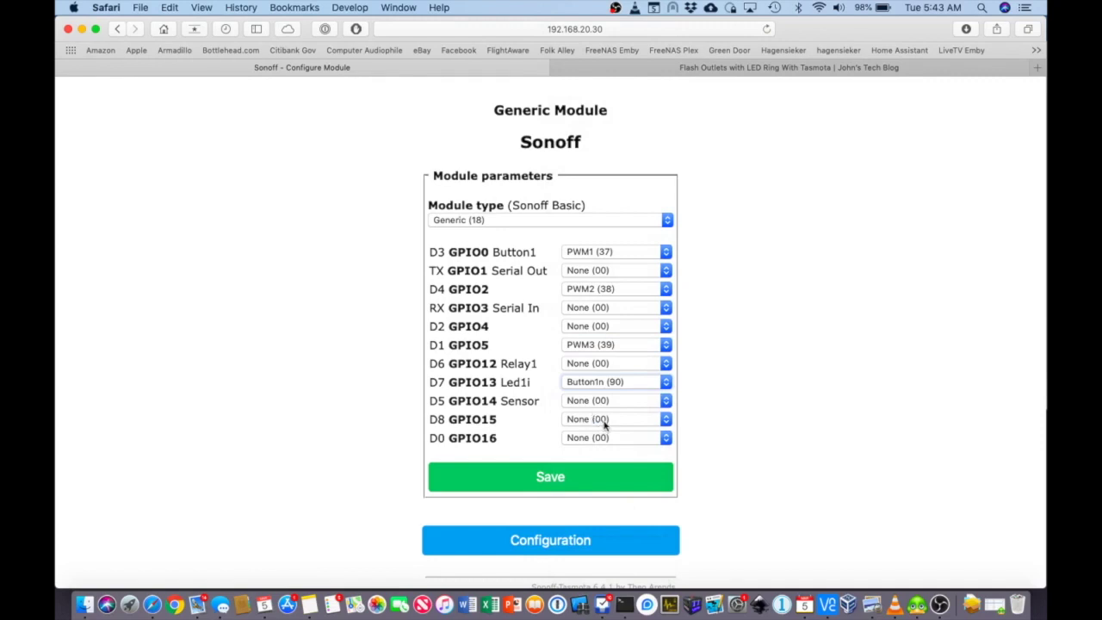
{"action": "left_click", "coordinate": [605, 422]}
{"action": "scroll", "coordinate": [611, 506], "scroll_direction": "down", "scroll_amount": 10}
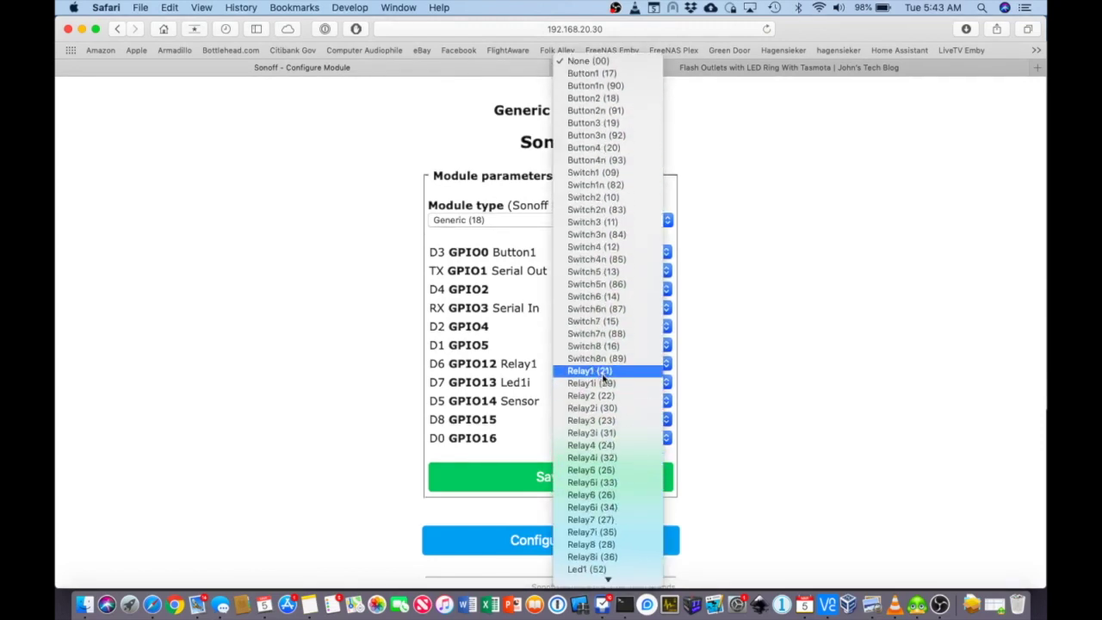
{"action": "left_click", "coordinate": [608, 372]}
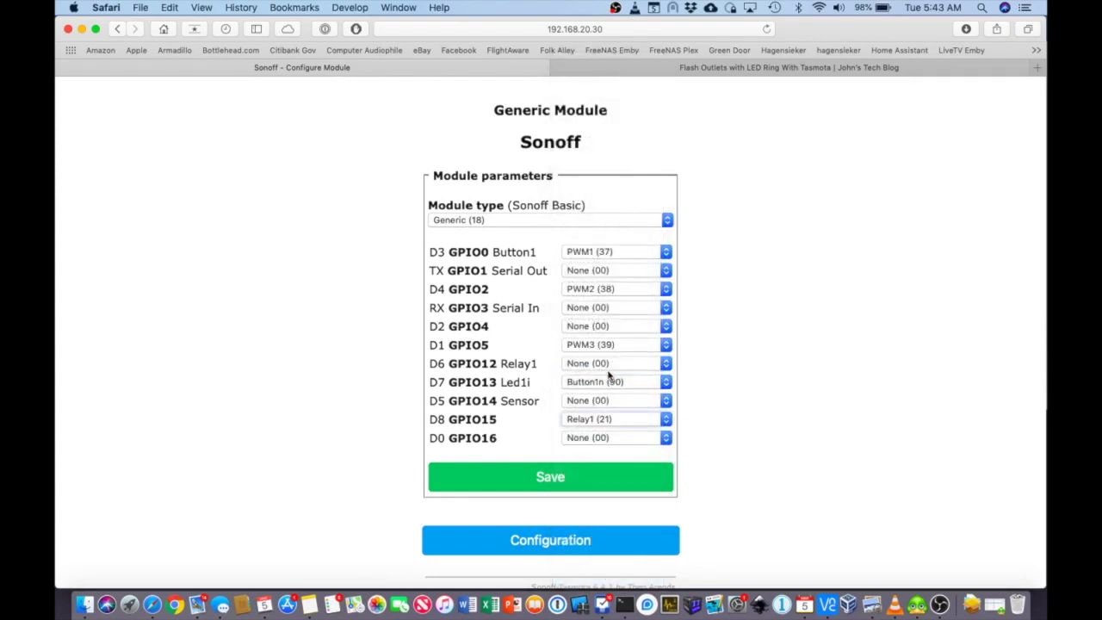
{"action": "left_click", "coordinate": [581, 478]}
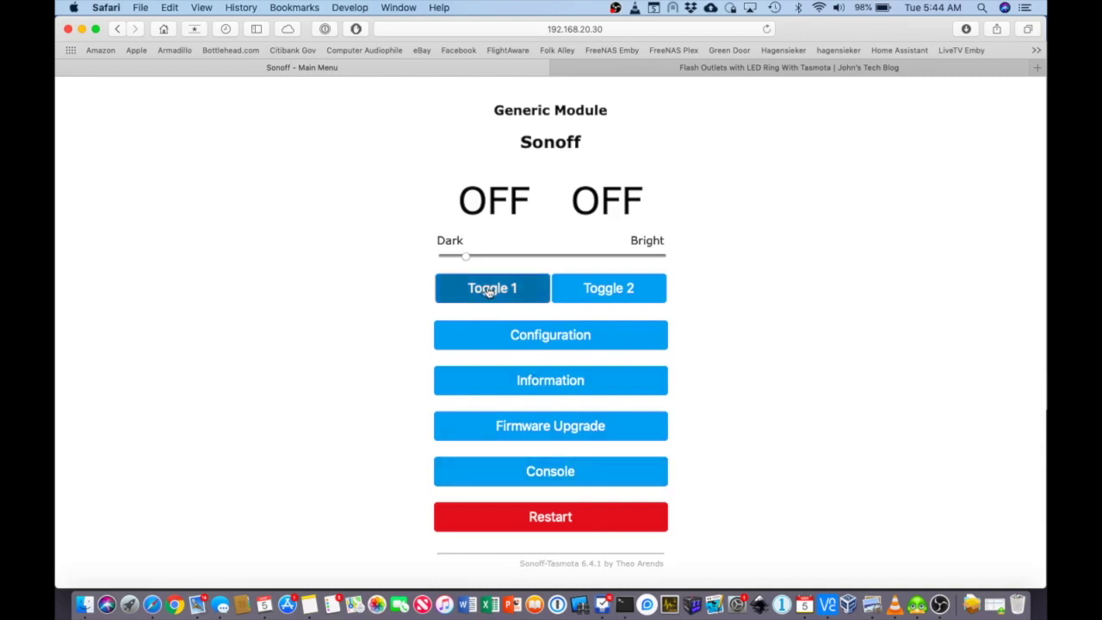
Switch output 1 on and off, leave output 2 on, and open Configuration.
{"action": "left_click", "coordinate": [488, 290]}
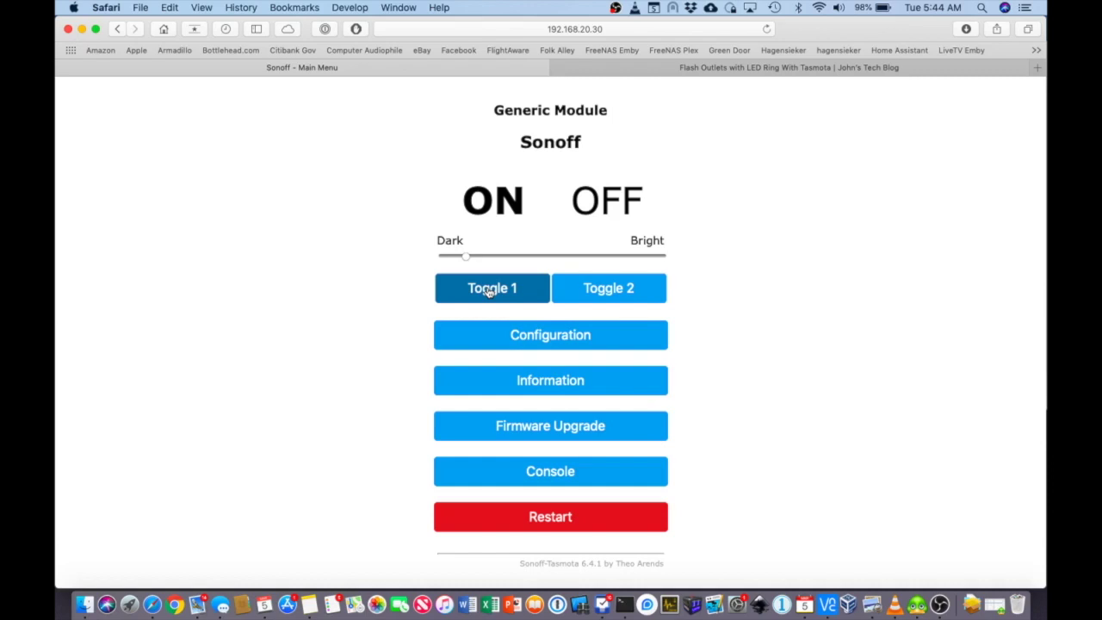
{"action": "left_click", "coordinate": [488, 292]}
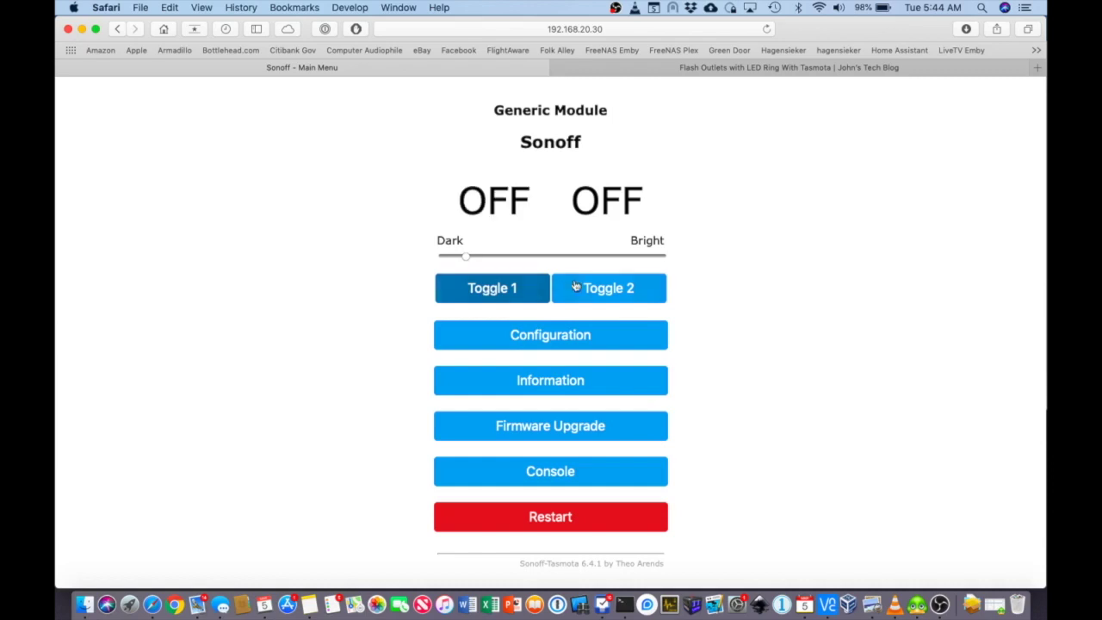
{"action": "left_click", "coordinate": [623, 294]}
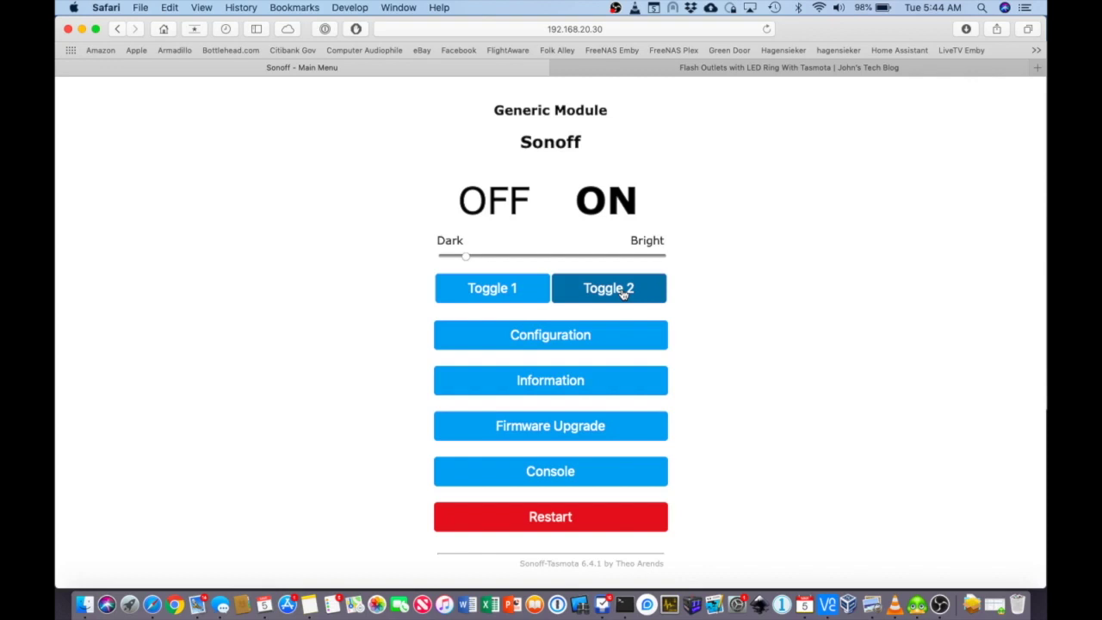
{"action": "left_click", "coordinate": [576, 341]}
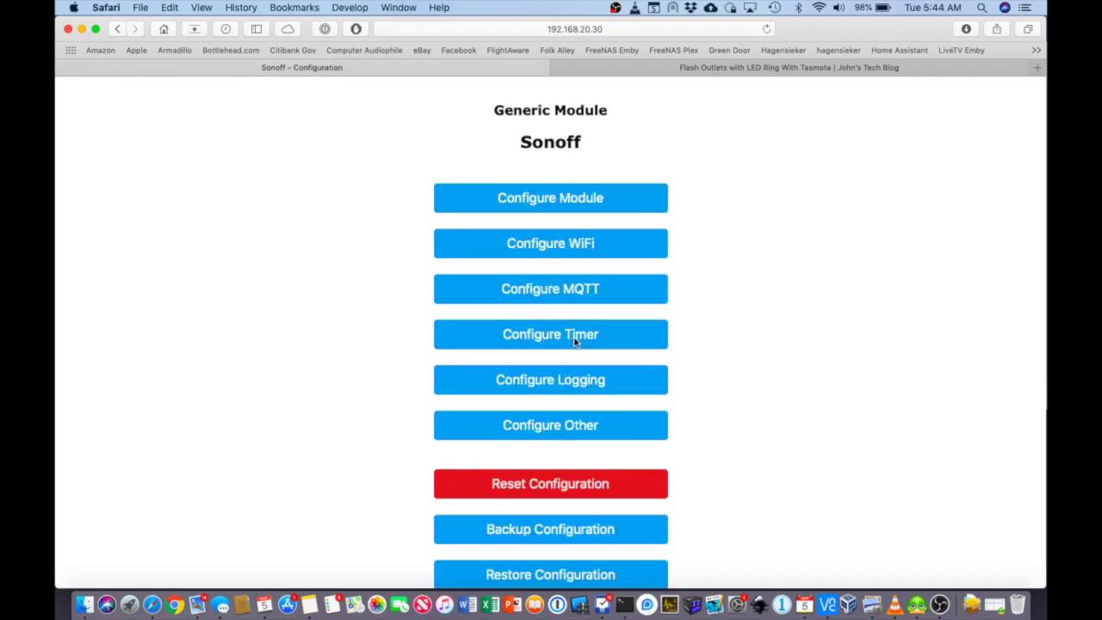
Replace the MQTT topic sonoff with tuyaplug3 and save the MQTT settings.
{"action": "left_click", "coordinate": [554, 289]}
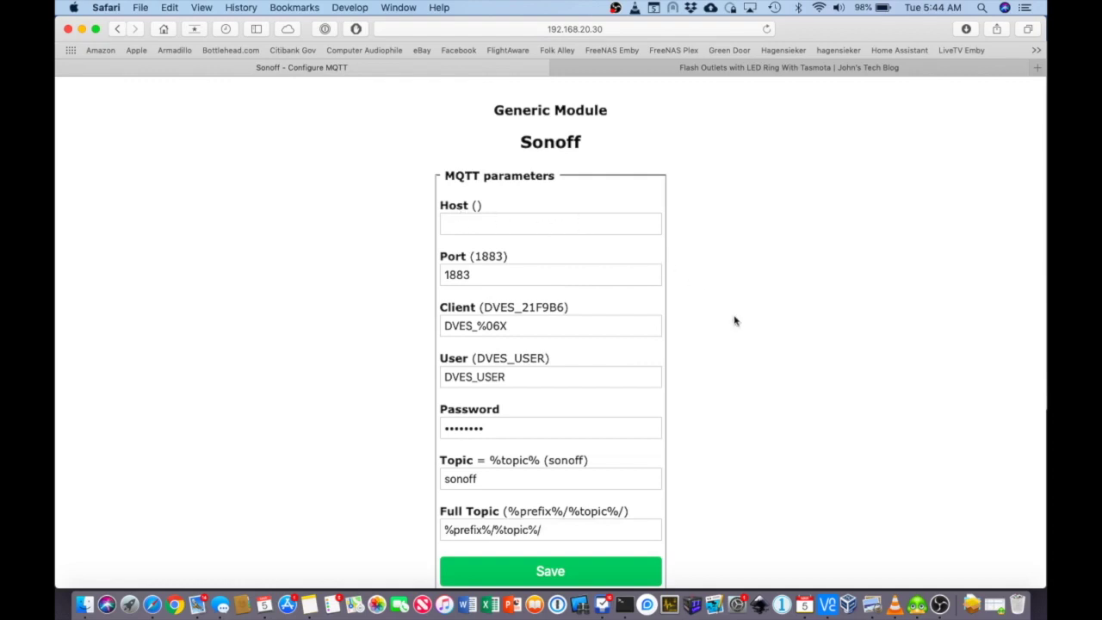
{"action": "scroll", "coordinate": [733, 319], "scroll_direction": "down", "scroll_amount": 3}
{"action": "double_click", "coordinate": [495, 369]}
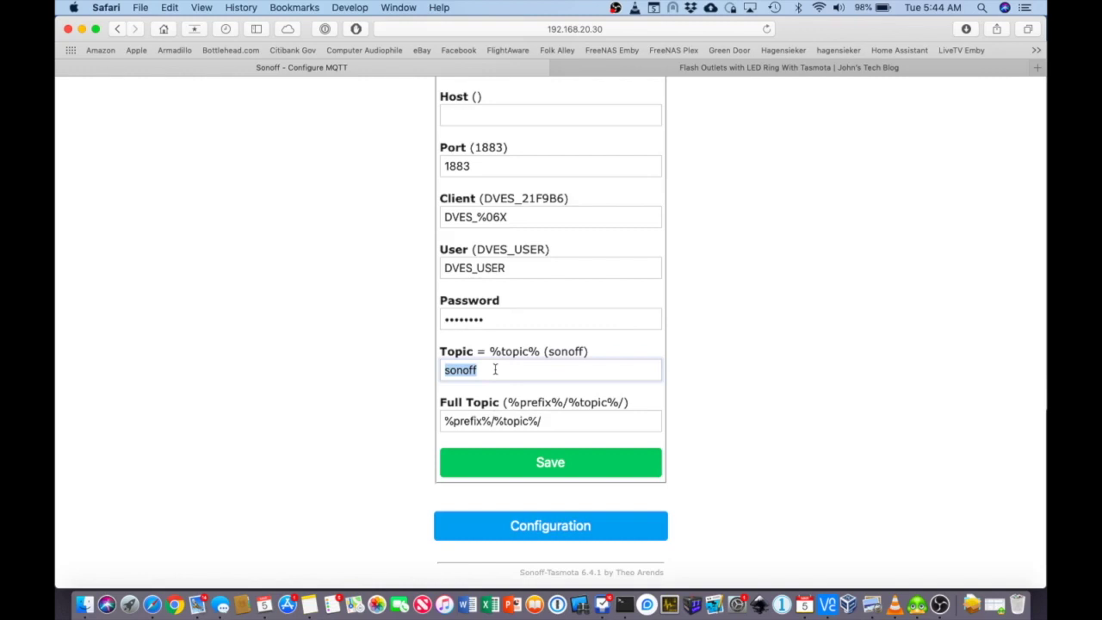
{"action": "type", "text": "tuy"}
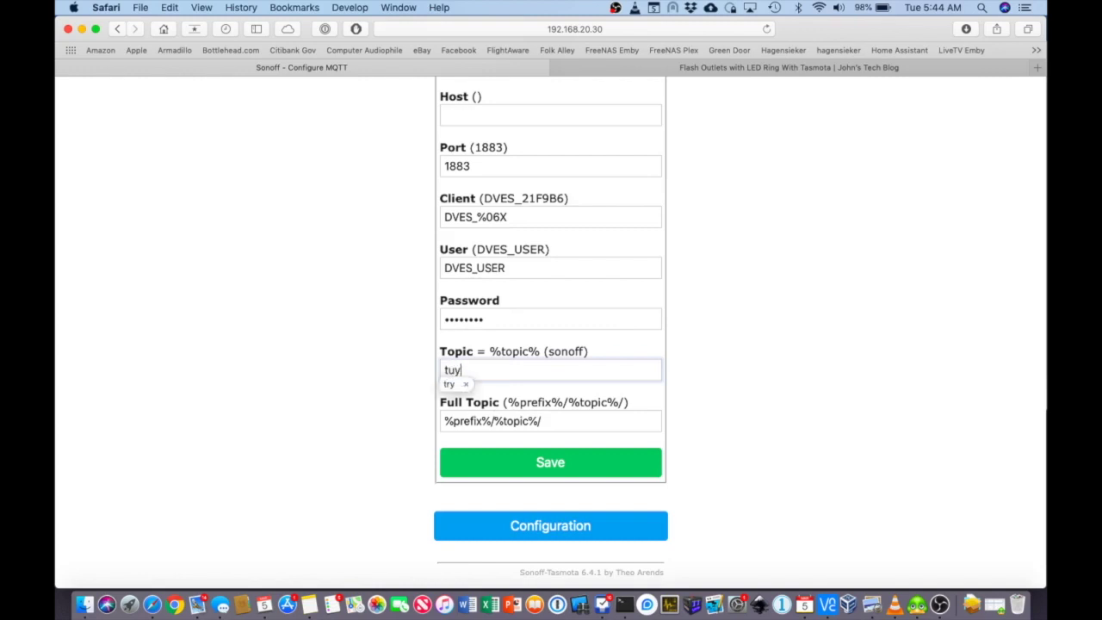
{"action": "type", "text": "apl"}
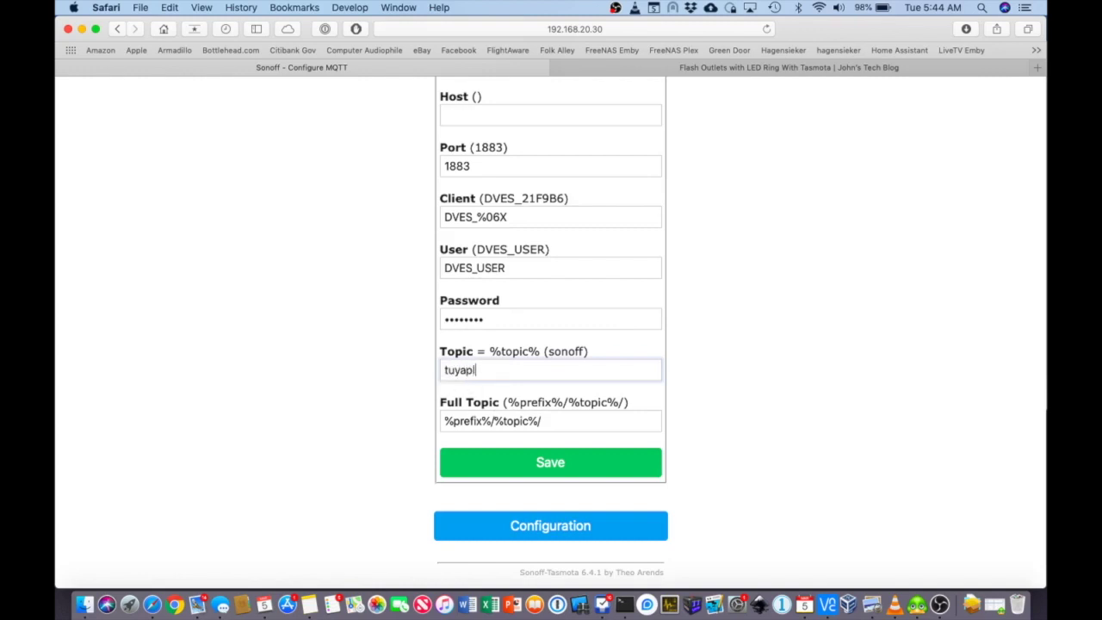
{"action": "type", "text": "ug3"}
{"action": "left_click", "coordinate": [551, 470]}
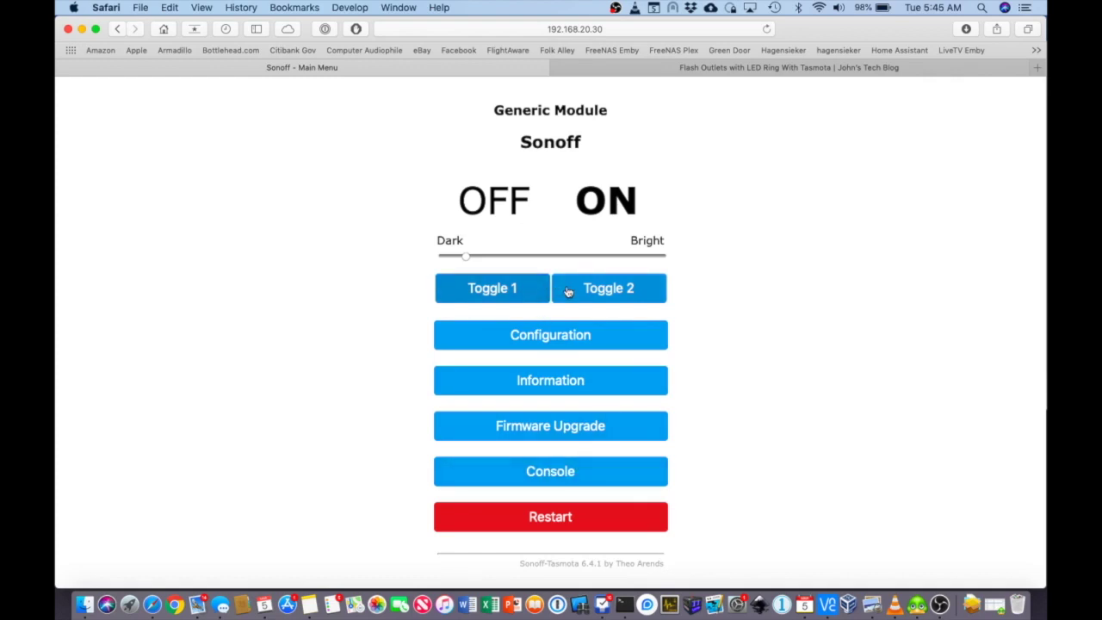
Set the LED brightness near Bright and switch output 1 on.
{"action": "left_click", "coordinate": [611, 256]}
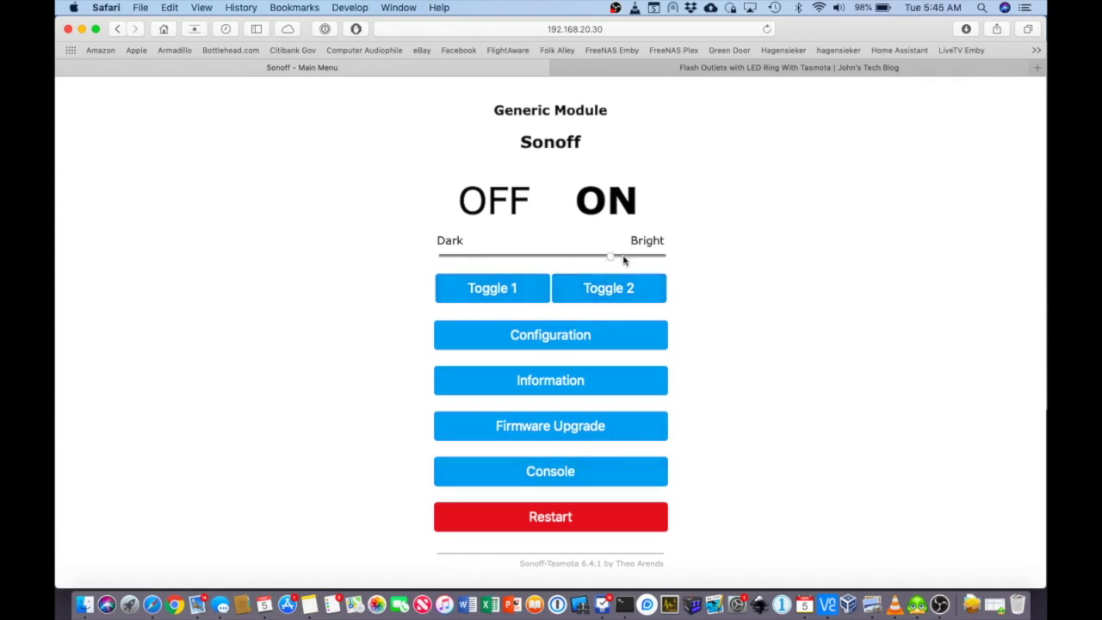
{"action": "left_click", "coordinate": [507, 295]}
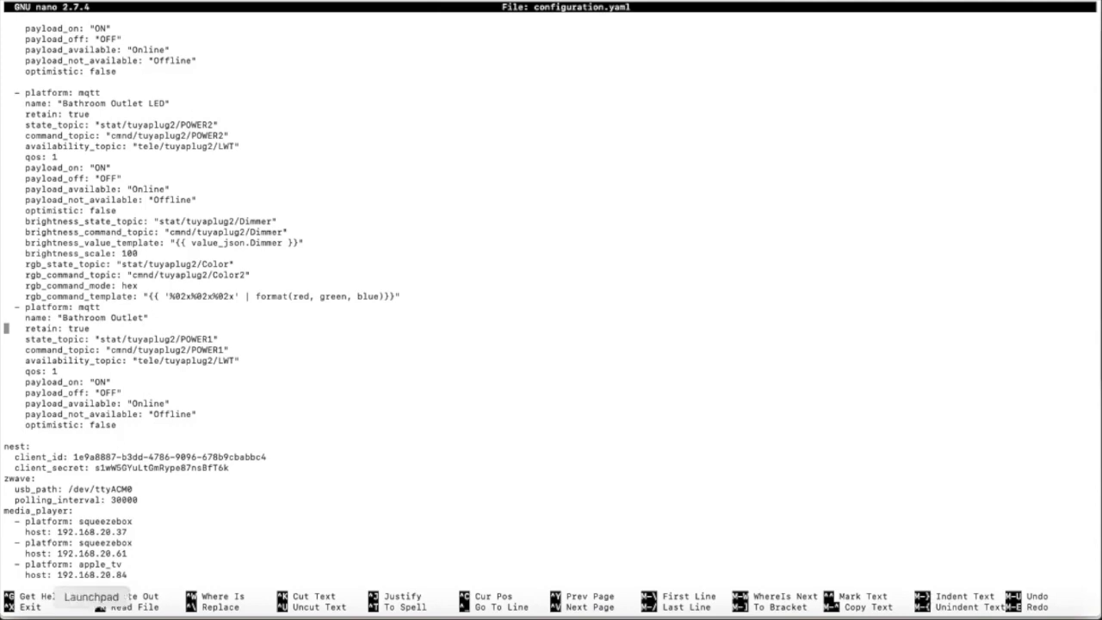
Open Bathroom Outlet LED in Home Assistant and cycle its colour through blue-purple, red, yellow-green, purple.
{"action": "left_click", "coordinate": [119, 611]}
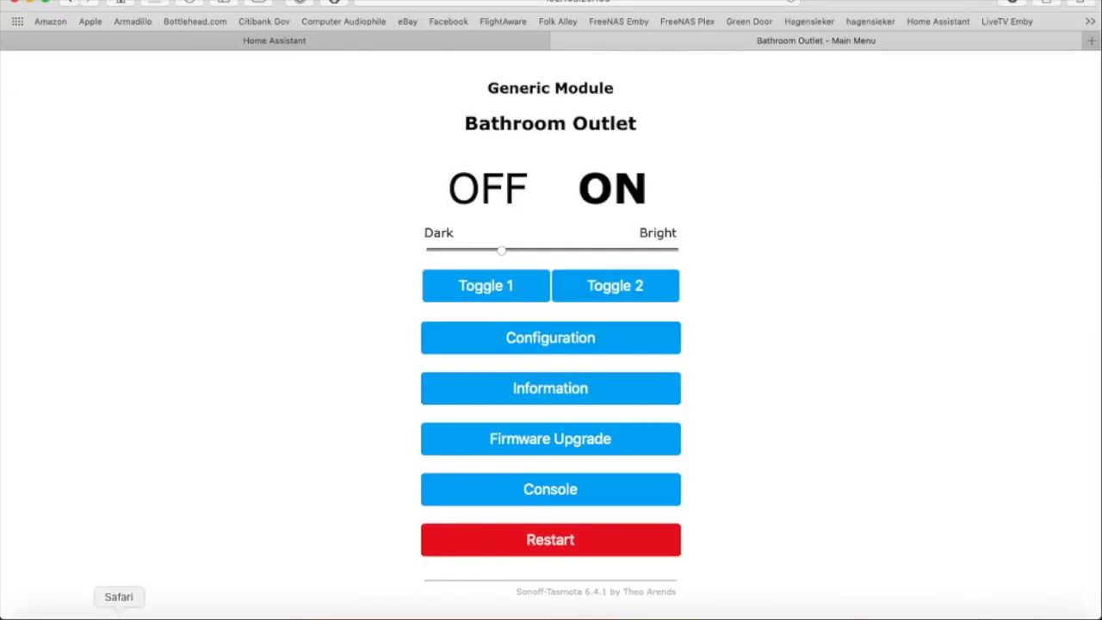
{"action": "left_click", "coordinate": [359, 45]}
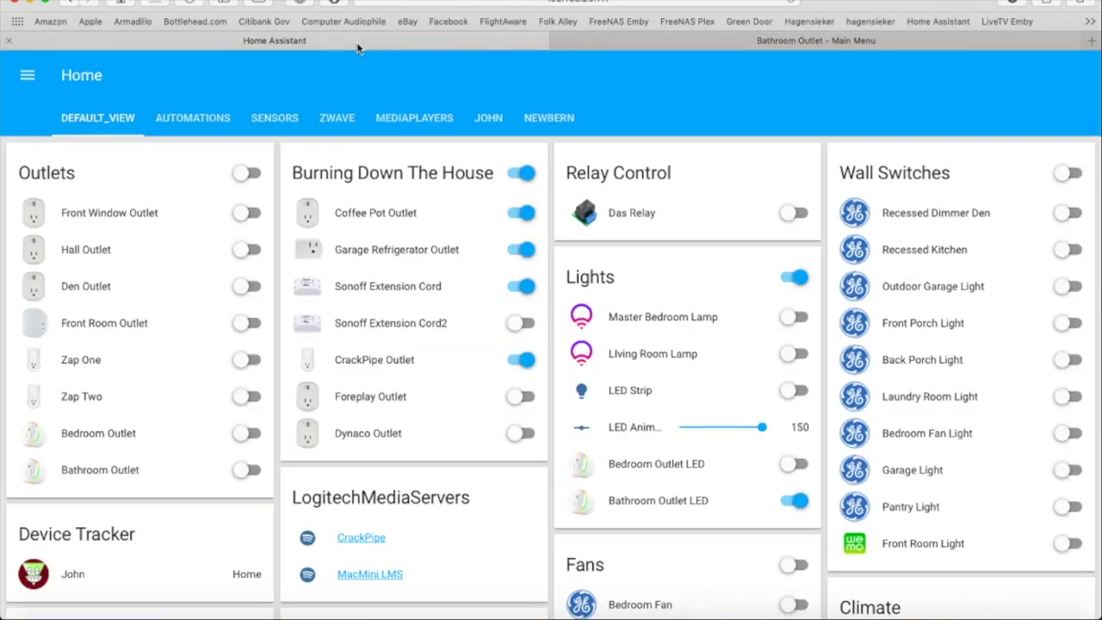
{"action": "left_click", "coordinate": [699, 506]}
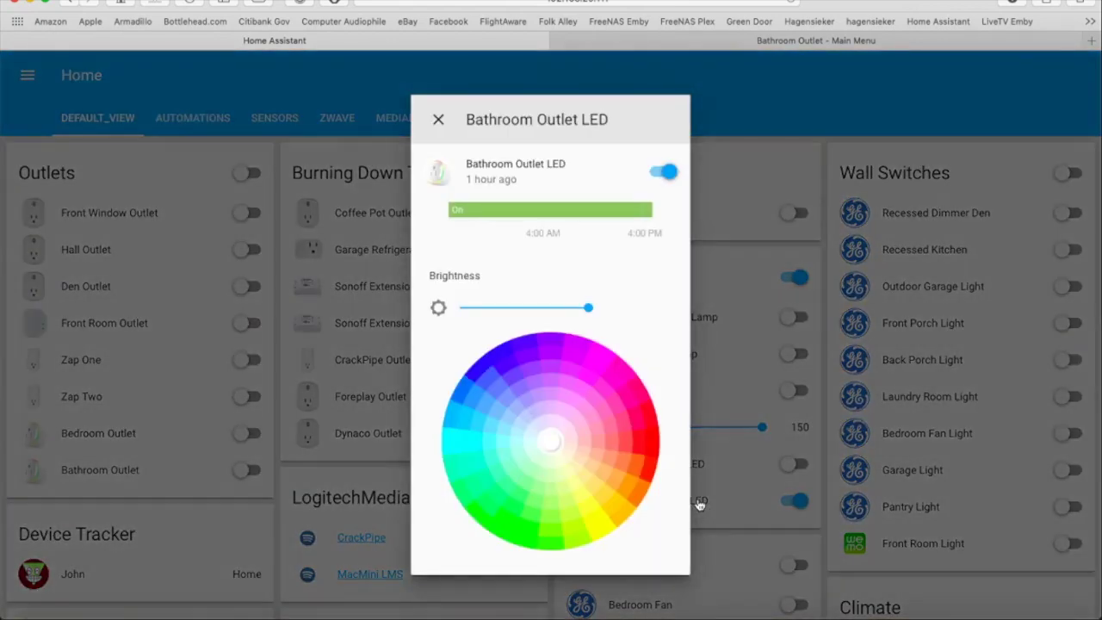
{"action": "left_click", "coordinate": [521, 340]}
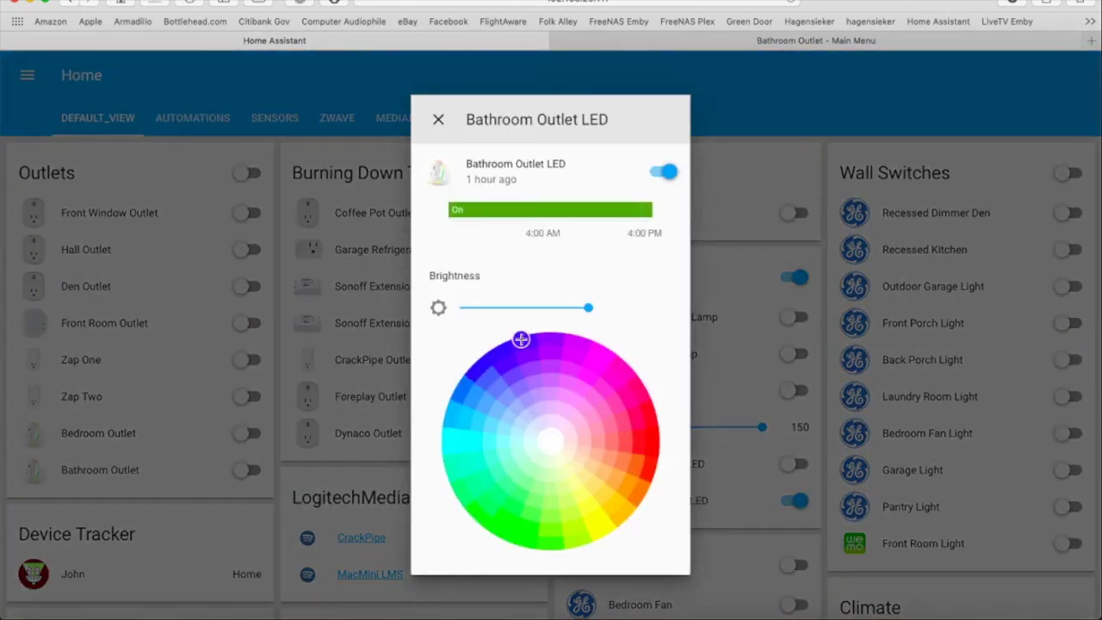
{"action": "left_click", "coordinate": [647, 432]}
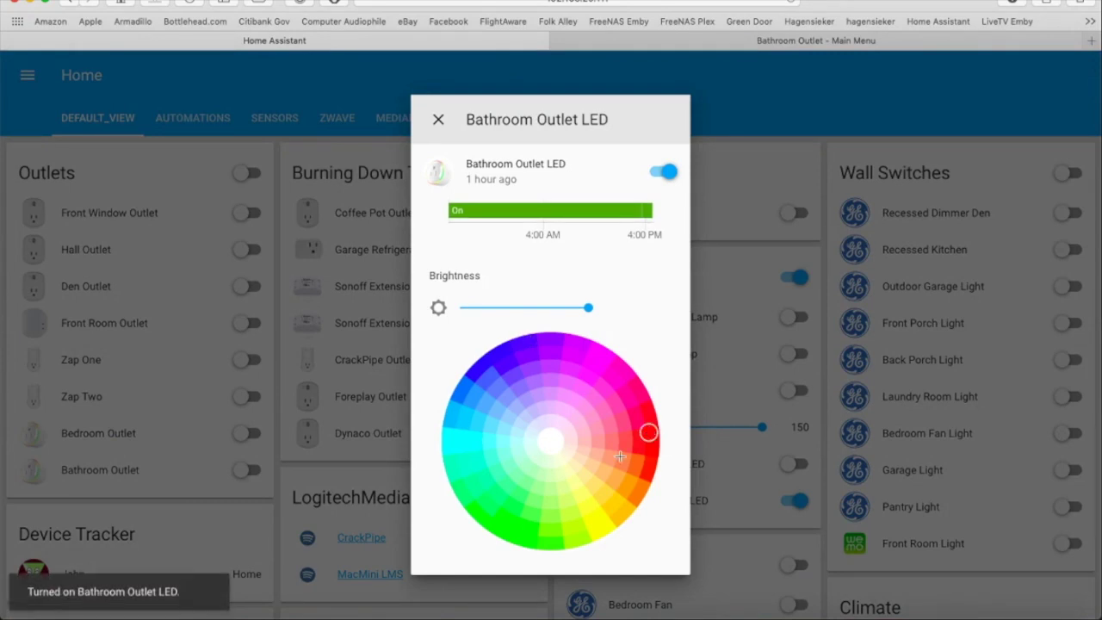
{"action": "left_click", "coordinate": [561, 519]}
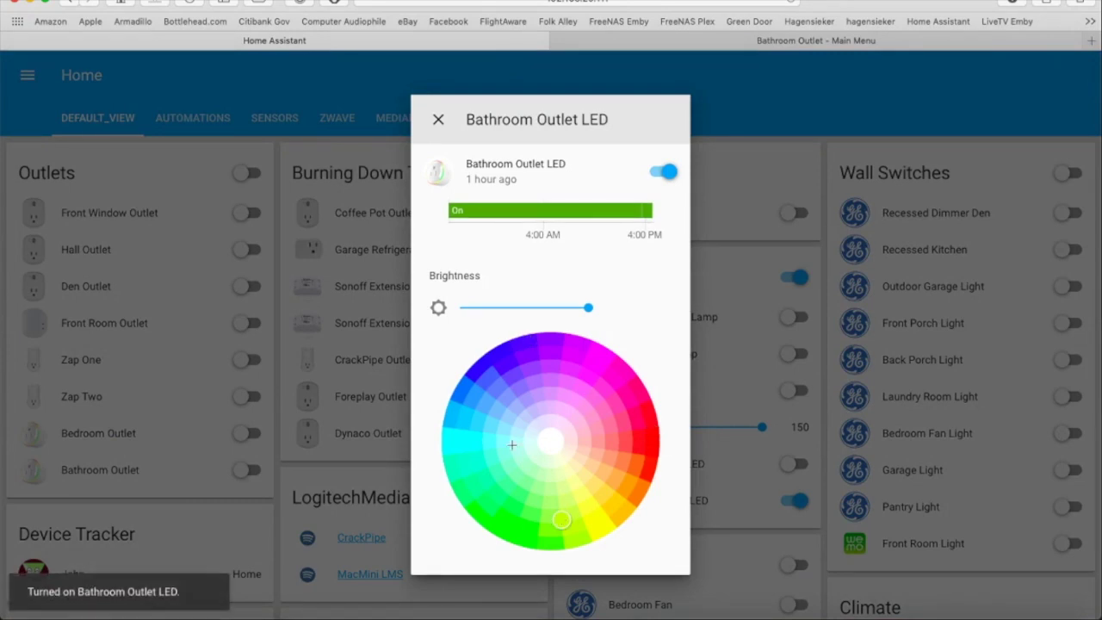
{"action": "left_click", "coordinate": [500, 347]}
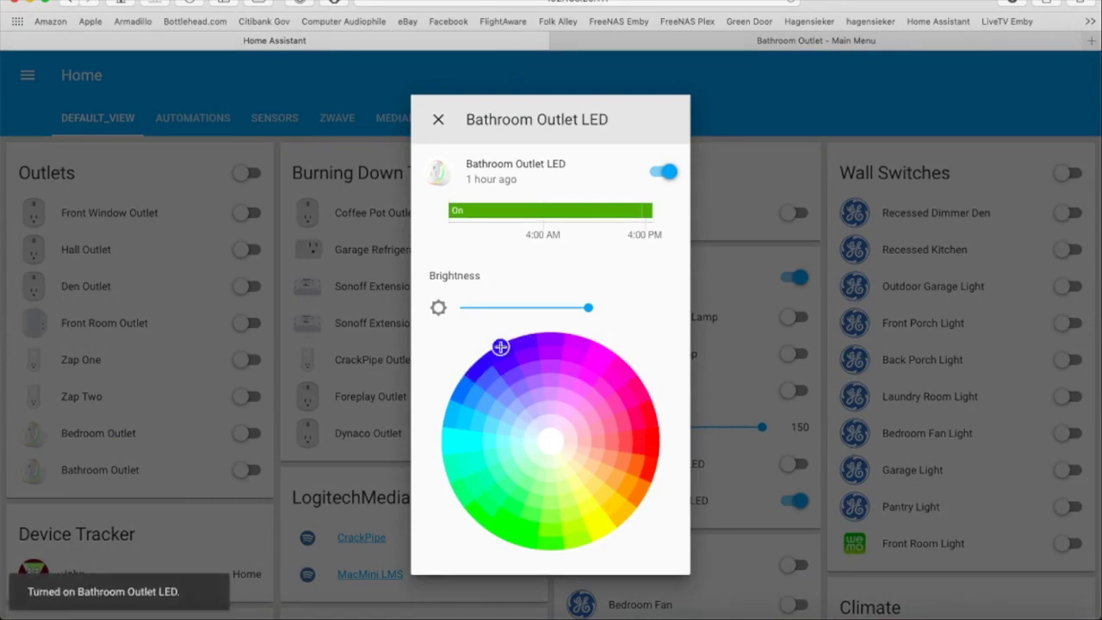
Adjust the LED brightness, turn the light back on, and close the details dialog.
{"action": "left_click", "coordinate": [537, 307]}
{"action": "left_click", "coordinate": [576, 308]}
{"action": "left_click", "coordinate": [661, 173]}
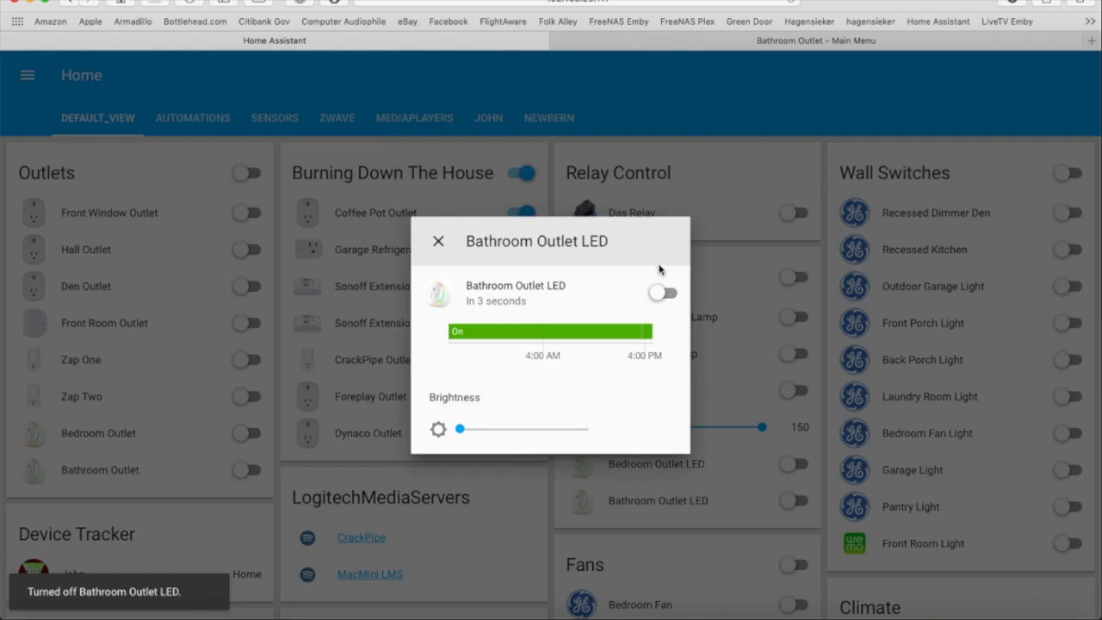
{"action": "left_click", "coordinate": [666, 293]}
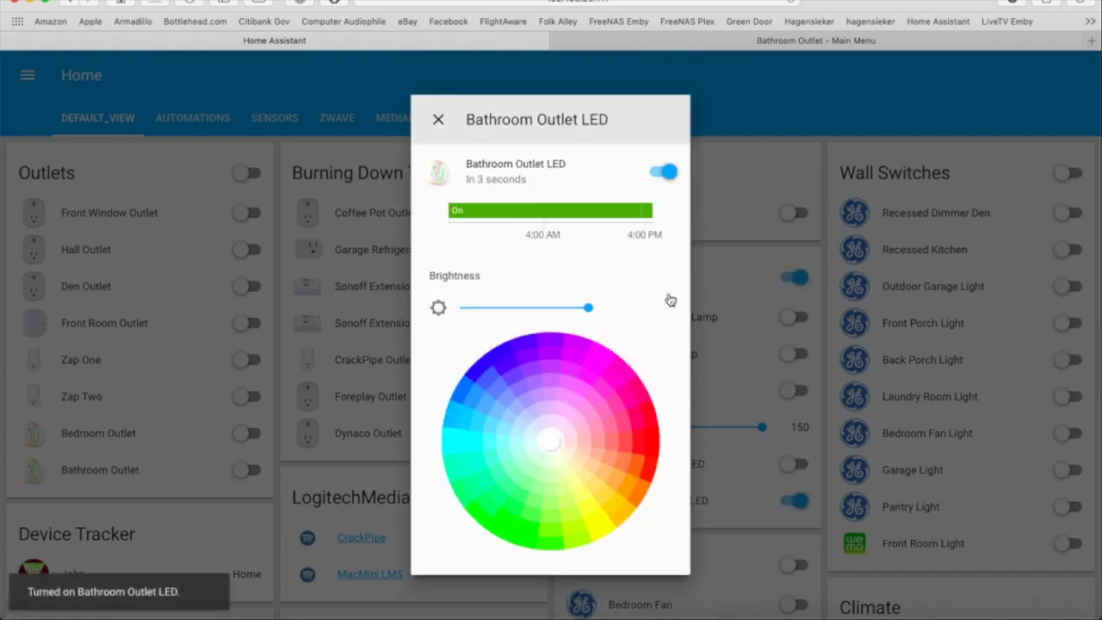
{"action": "left_click", "coordinate": [828, 225]}
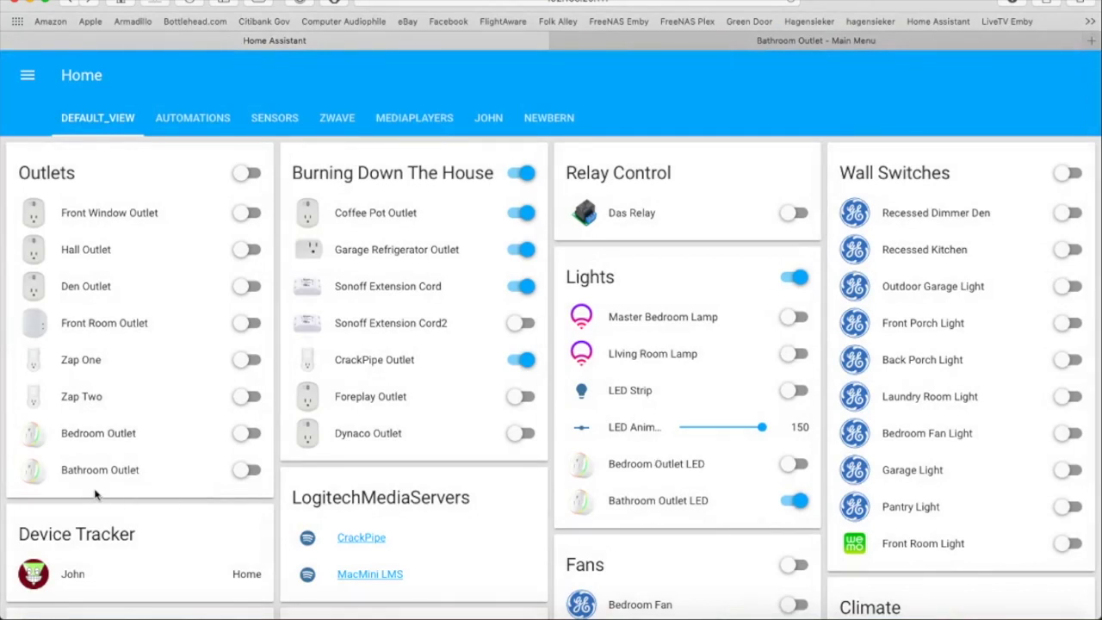
Turn the Bathroom Outlet on and check its state on the Tasmota page.
{"action": "left_click", "coordinate": [250, 471]}
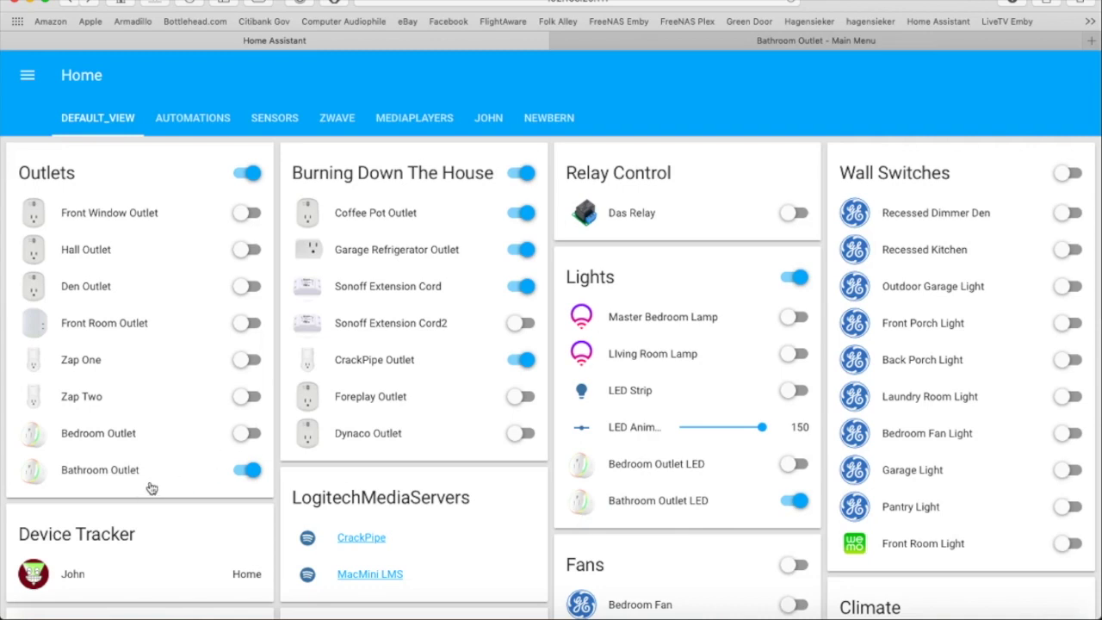
{"action": "left_click", "coordinate": [709, 47]}
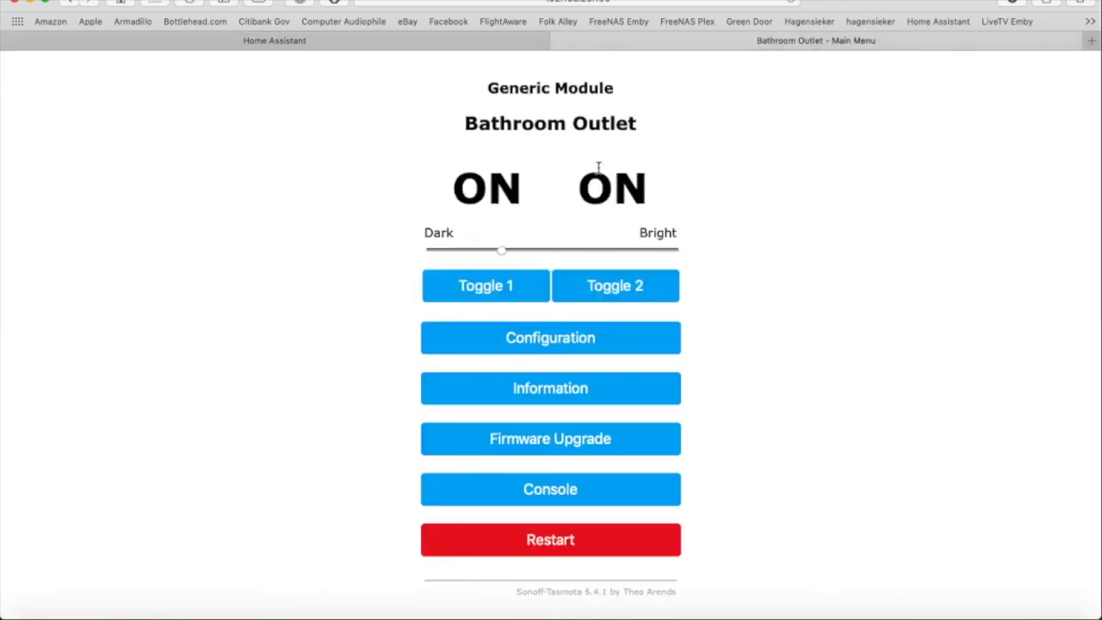
{"action": "left_click", "coordinate": [421, 40]}
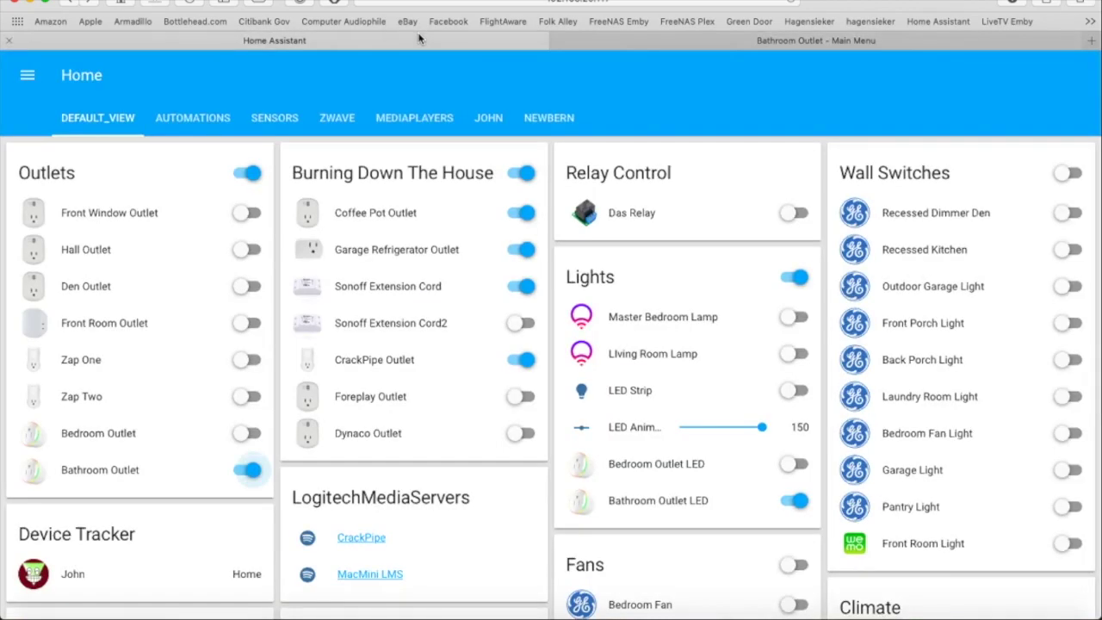
Switch the Bathroom Outlet and its LED off, confirming OFF OFF in Tasmota's console.
{"action": "left_click", "coordinate": [249, 470]}
{"action": "left_click", "coordinate": [791, 500]}
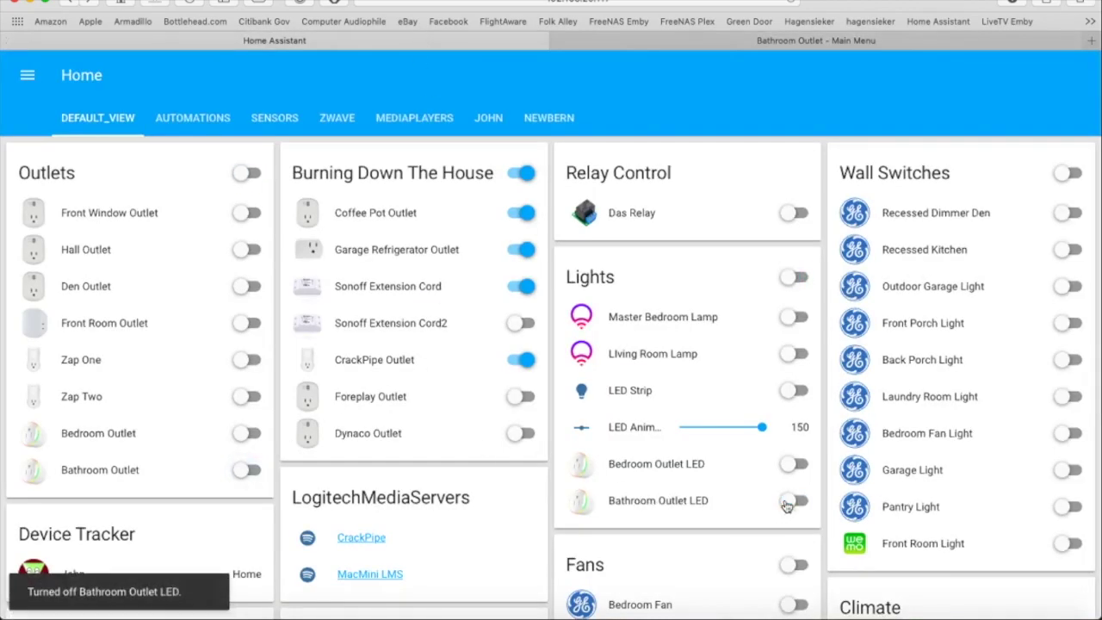
{"action": "left_click", "coordinate": [831, 41]}
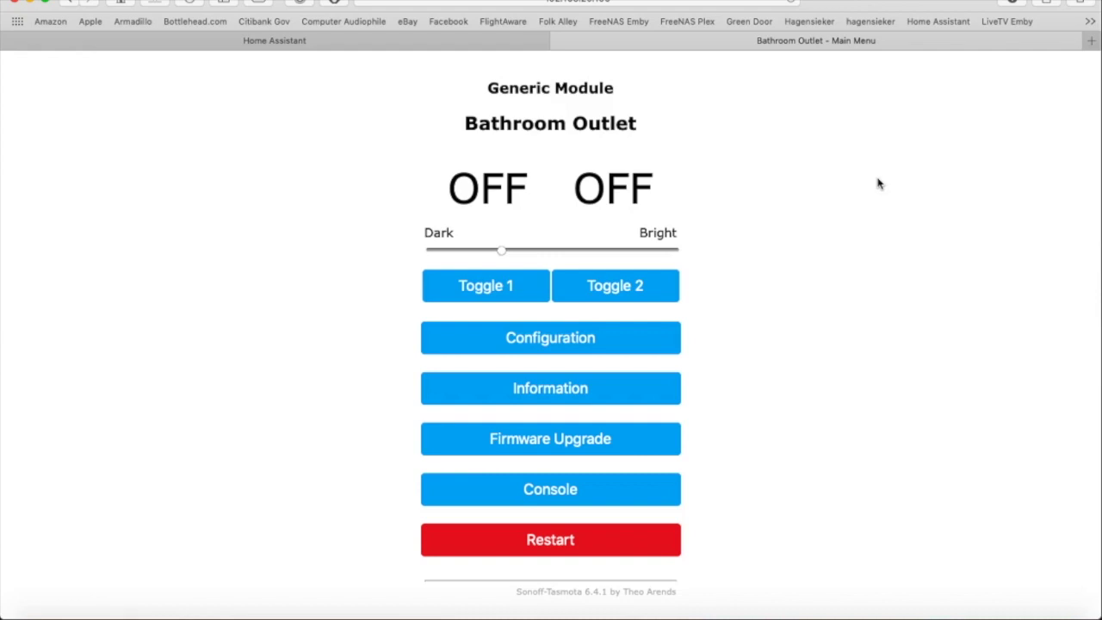
{"action": "left_click", "coordinate": [550, 499]}
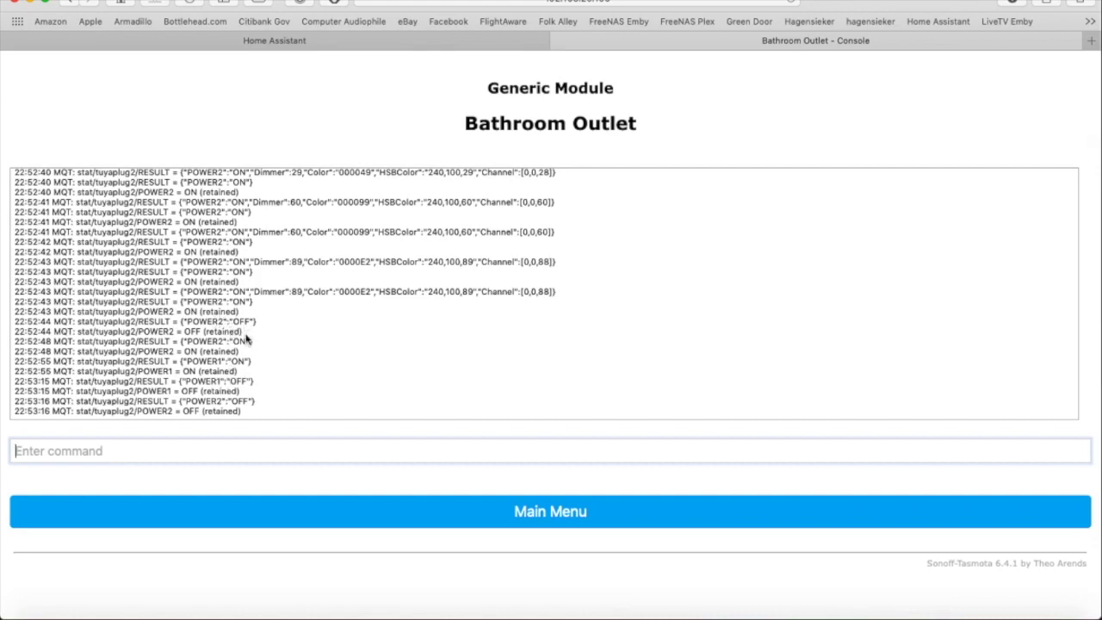
Go back to the Home Assistant dashboard tab after viewing the console.
{"action": "left_click", "coordinate": [455, 43]}
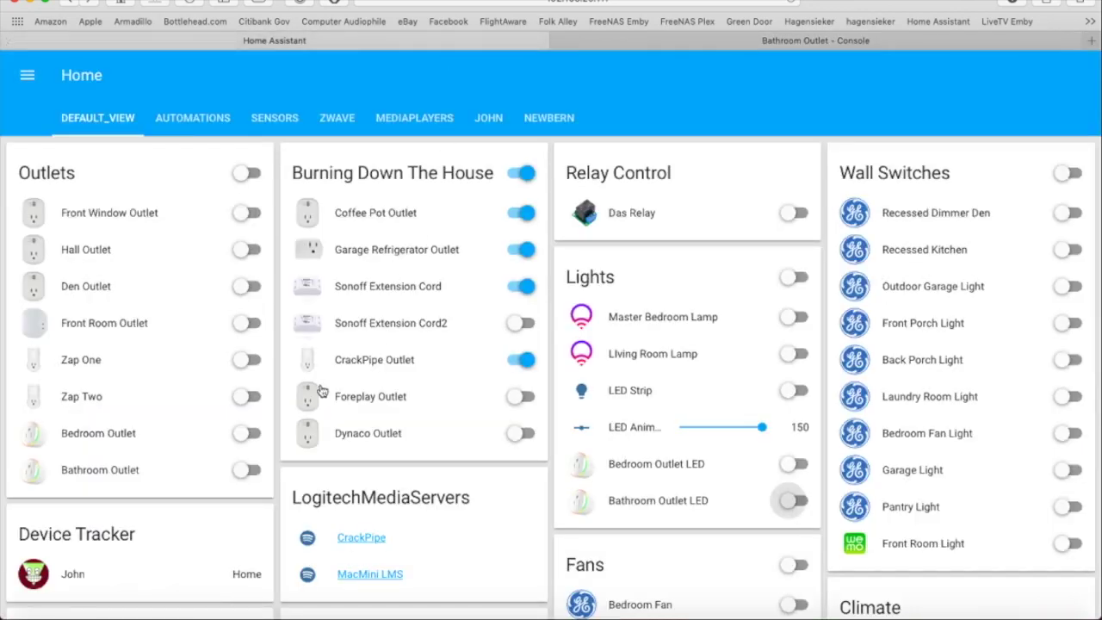
Flip the Bathroom Outlet and Bathroom Outlet LED toggles to on.
{"action": "left_click", "coordinate": [252, 470]}
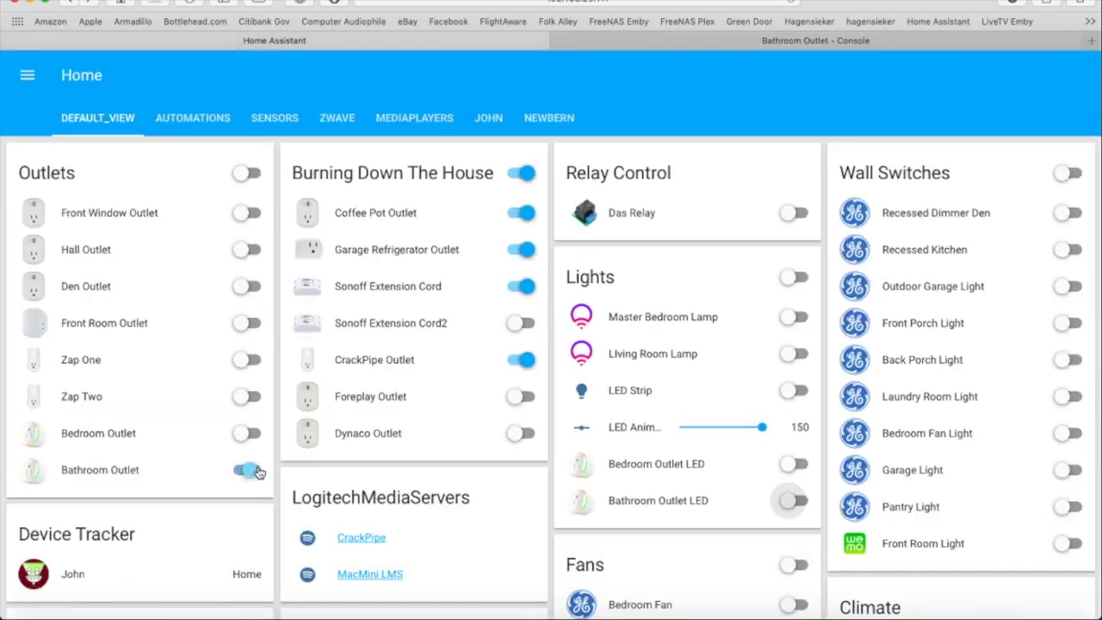
{"action": "left_click", "coordinate": [796, 501]}
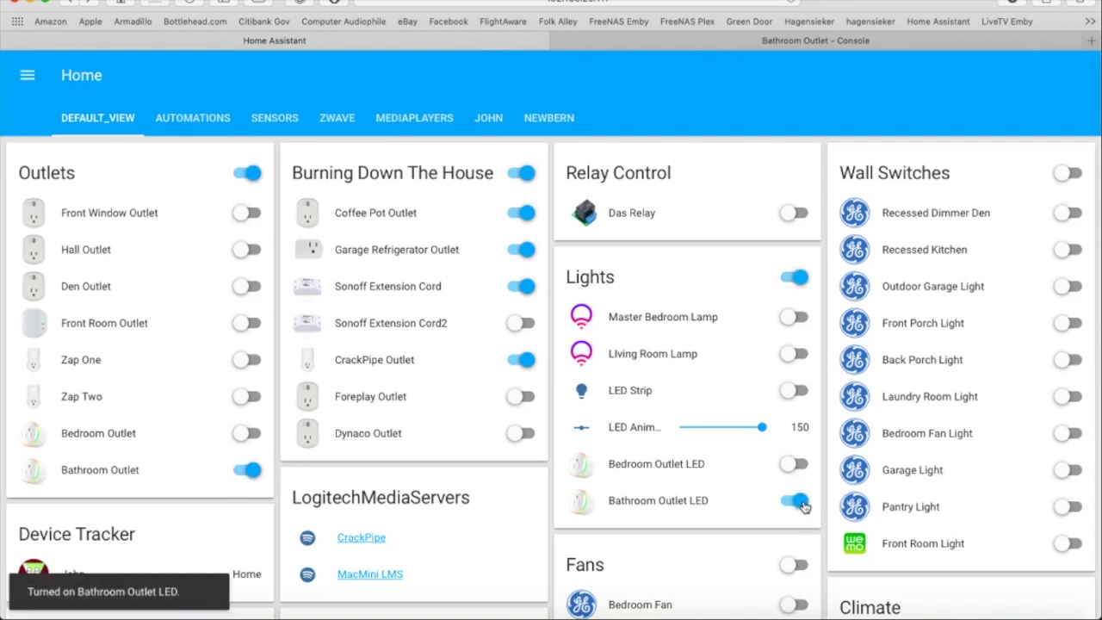